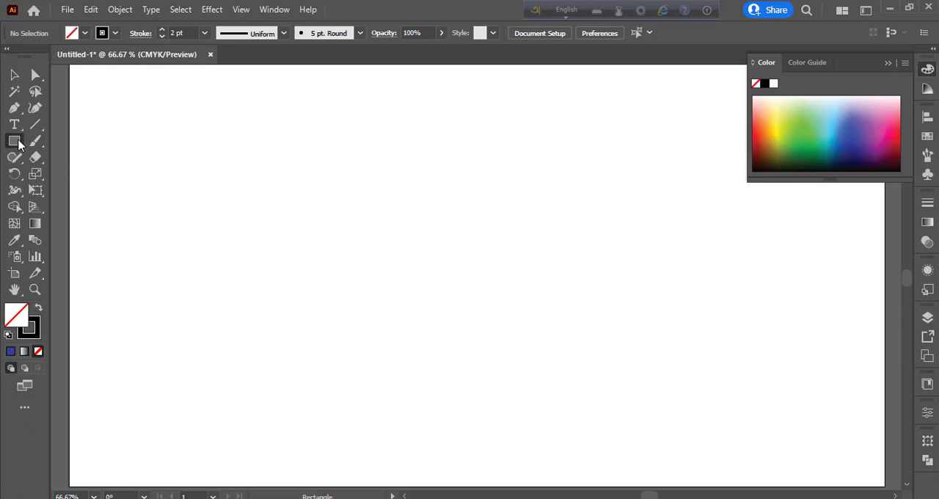
Step: Draw a large unfilled circle with a 2 pt stroke, add a smaller concentric copy inside it, and centre the ring on the artboard
left_click_drag(18, 145, 63, 175)
mouse_move(405, 251)
left_mouse_down()
mouse_move(511, 397)
mouse_move(569, 374)
left_mouse_up()
left_click(90, 9)
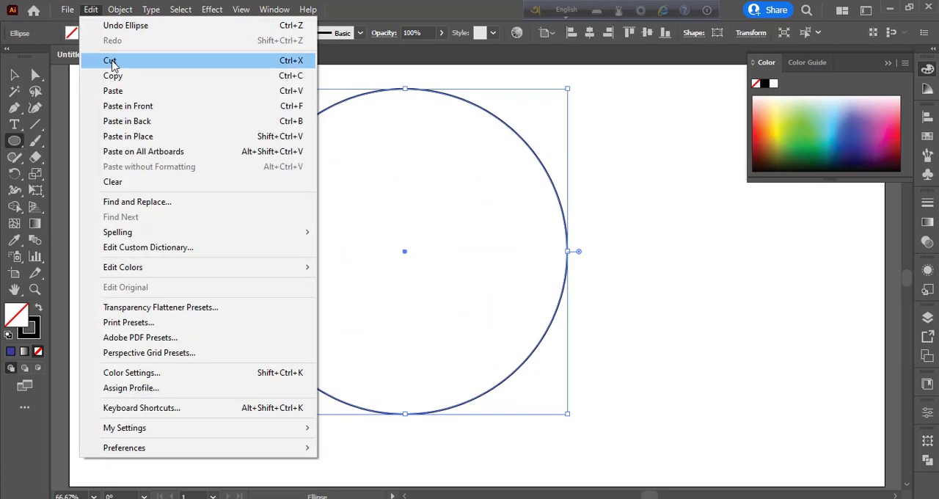
left_click(111, 77)
left_click(90, 9)
left_click(143, 113)
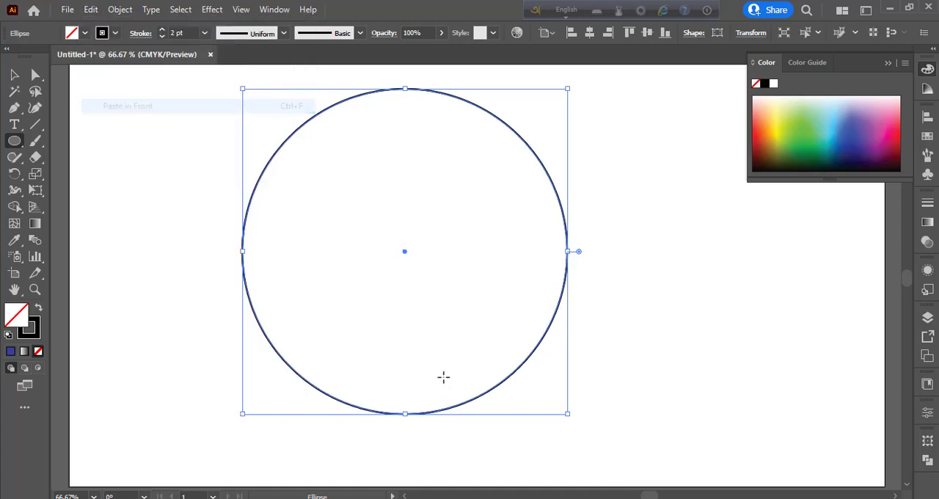
left_click_drag(565, 415, 547, 408)
left_click(14, 74)
left_click_drag(206, 119, 588, 309)
left_click(641, 317)
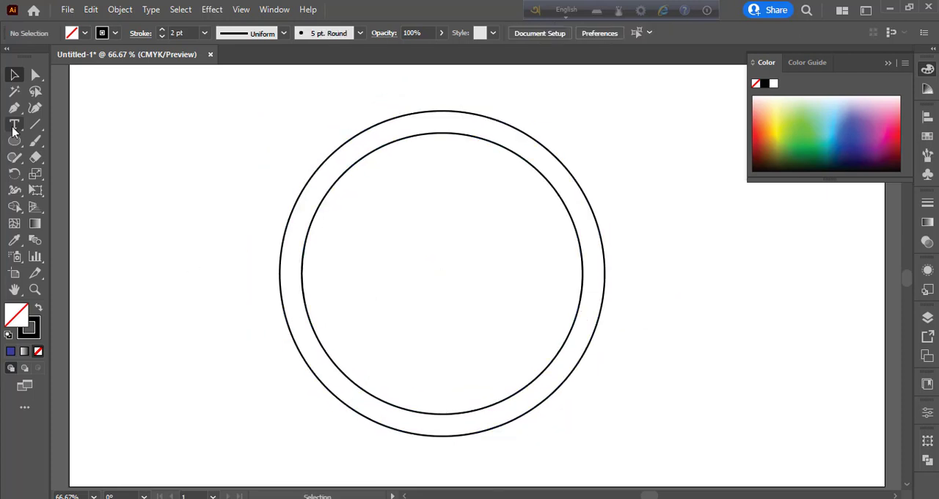
Step: Draw a long thin horizontal rectangle across the upper part of the ring and place a copy across the lower part
left_click(16, 143)
left_click(87, 140)
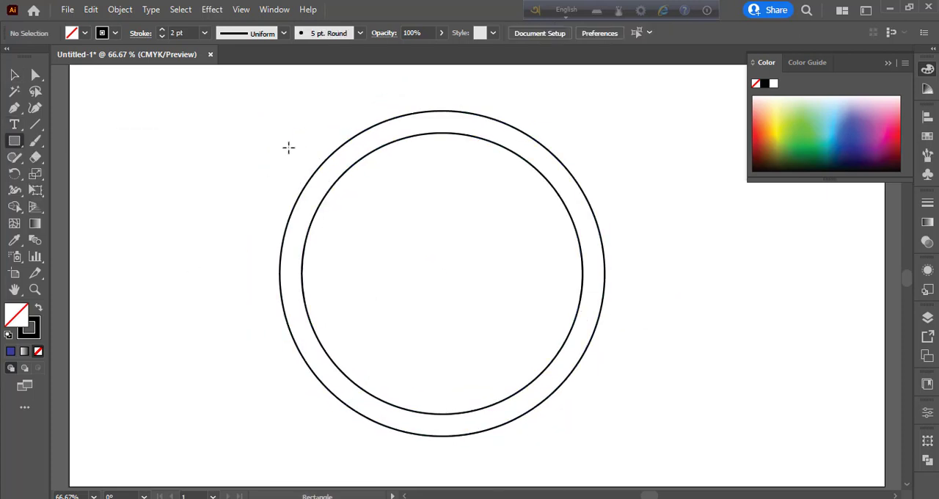
left_click_drag(237, 132, 619, 156)
key("v")
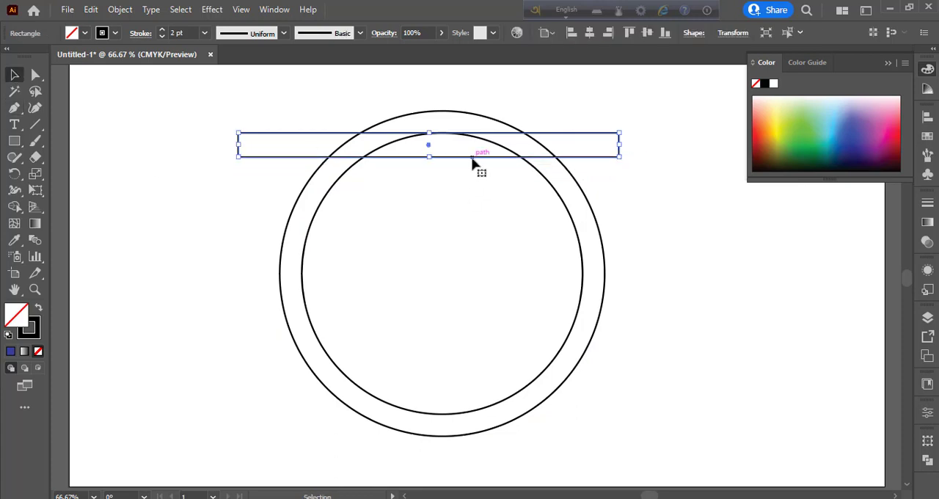
left_click_drag(473, 161, 485, 386)
left_click(181, 278)
Step: Draw a small rectangle inside the ring, left of its centre between the two long bars
left_click_drag(14, 140, 64, 147)
left_click_drag(341, 262, 419, 292)
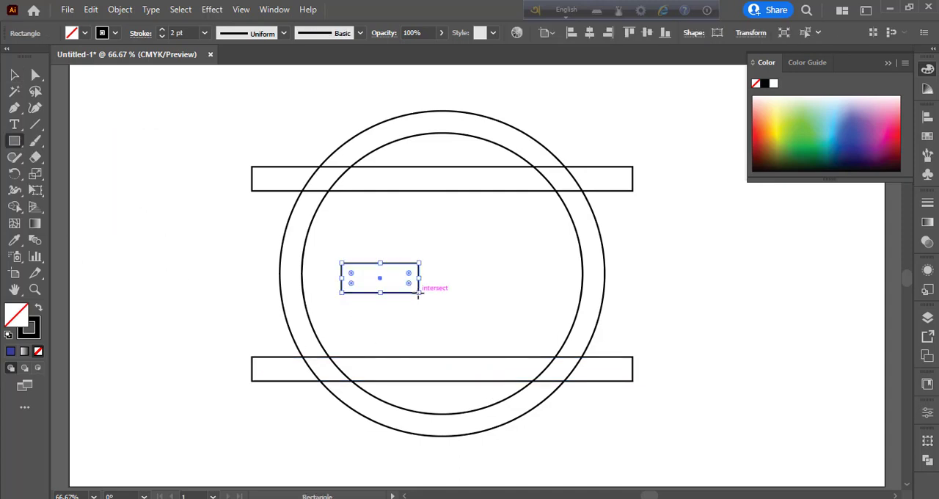
key("ctrl+z")
left_click_drag(350, 268, 420, 303)
key("v")
left_click(107, 241)
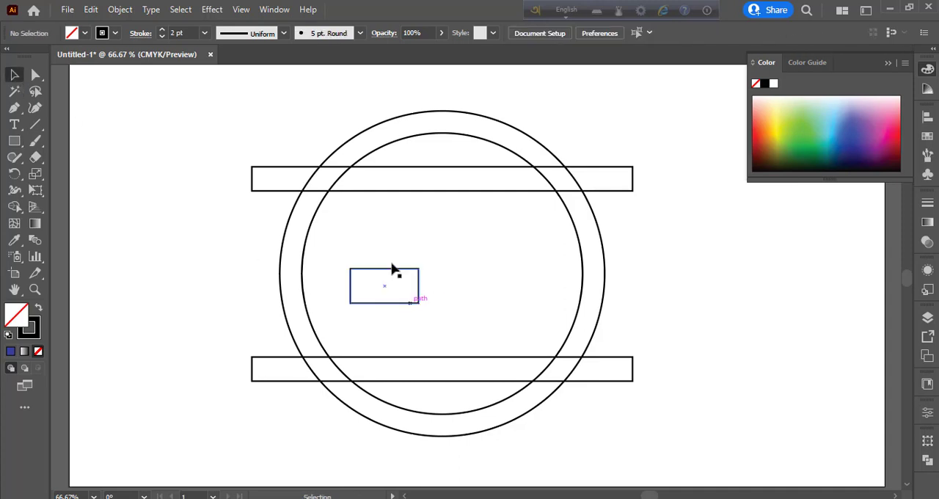
Step: Place the small rectangle under the upper bar at the ring's right edge and a copy above the lower bar at its left edge
left_click_drag(391, 274, 566, 198)
left_click(173, 278)
left_click(458, 297)
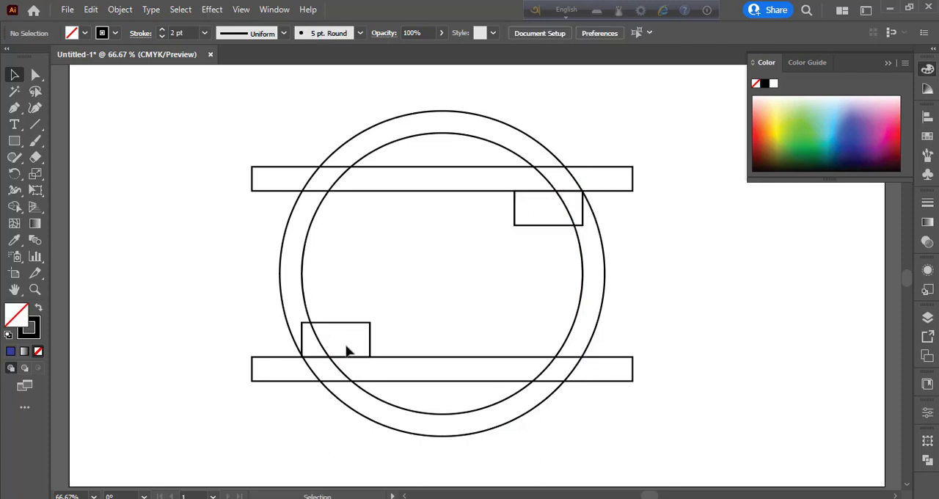
left_click(371, 338)
left_click(408, 334)
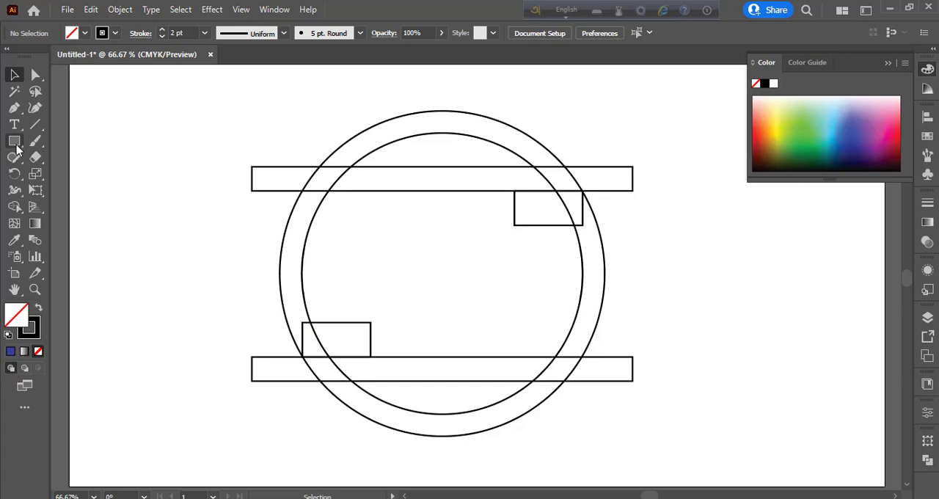
Step: Draw a small square in the ring's left half, copy it to the right half, and line both up with the small rectangles' inner edges
left_click(15, 142)
left_click_drag(339, 253, 526, 276)
left_click(15, 75)
left_click(140, 206)
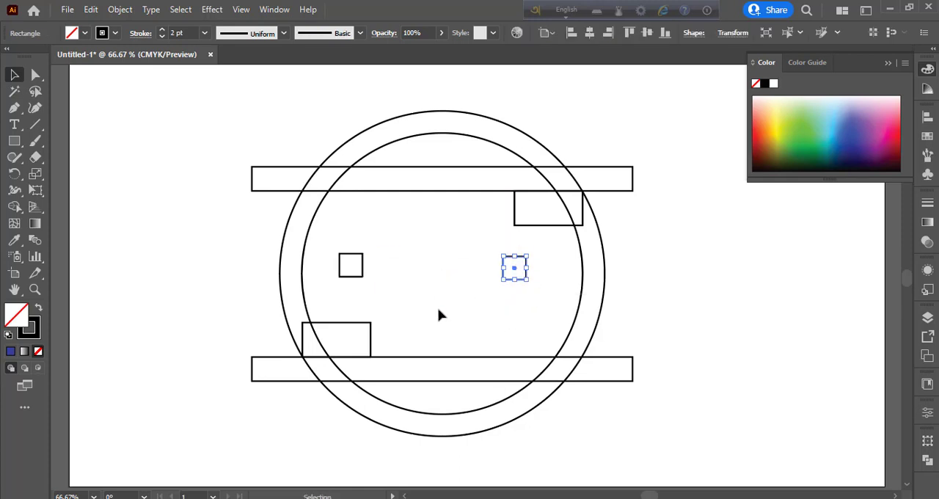
mouse_move(352, 270)
left_mouse_down()
mouse_move(367, 264)
mouse_move(360, 268)
left_mouse_up()
left_click_drag(517, 272, 526, 268)
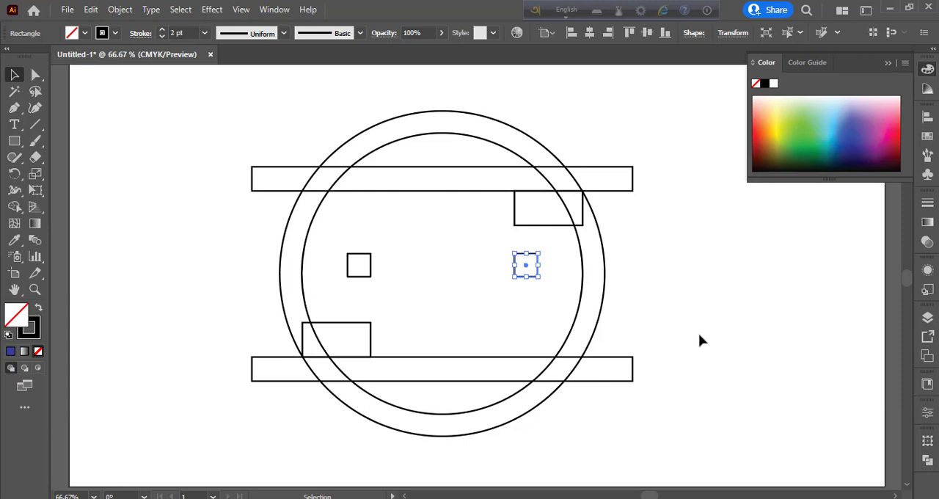
Step: Select both small squares and nudge them down together toward the ring's vertical centre
left_click(701, 339)
left_click(525, 277)
left_click(662, 360)
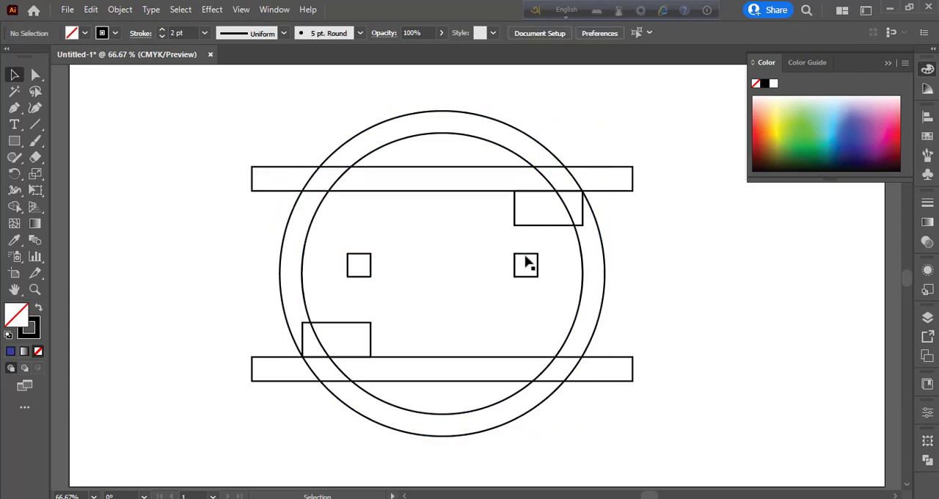
left_click(526, 263)
left_click(371, 266, "shift")
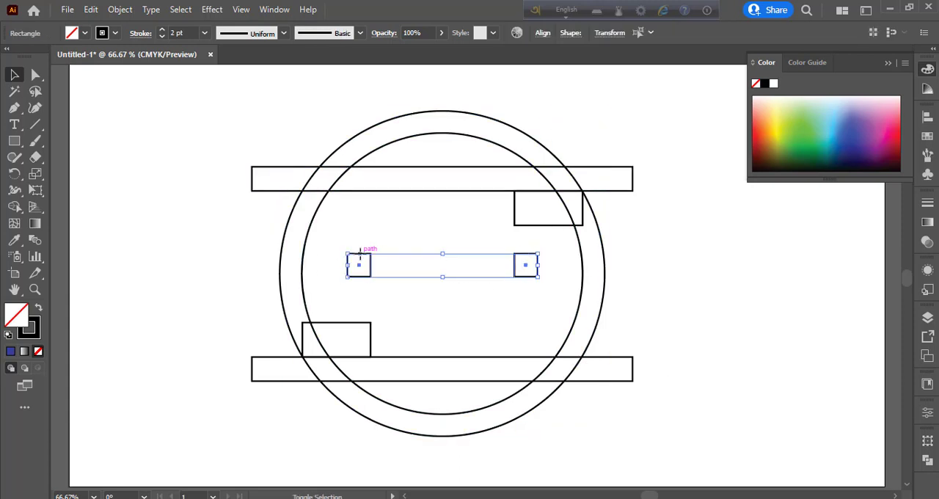
left_click(543, 32)
left_click(669, 288)
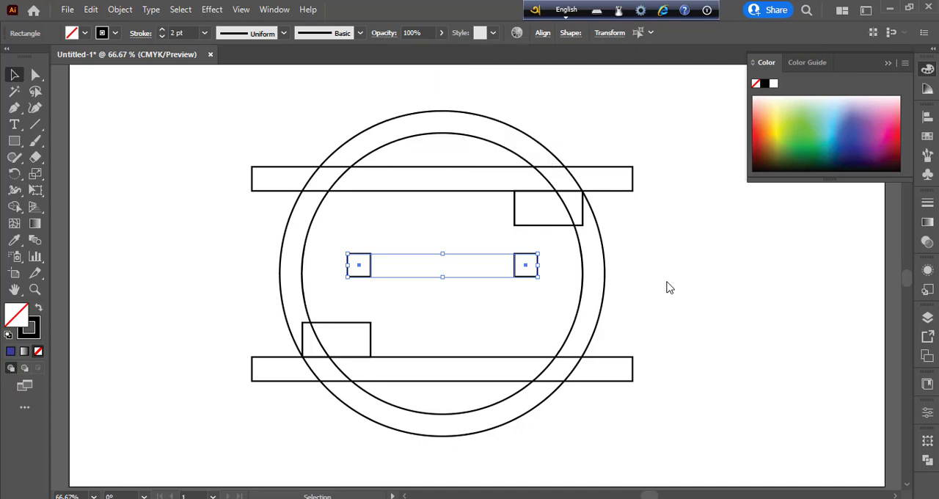
key("Down")
key("Down")
key("Down")
key("Down")
key("Down")
key("Down")
key("Down")
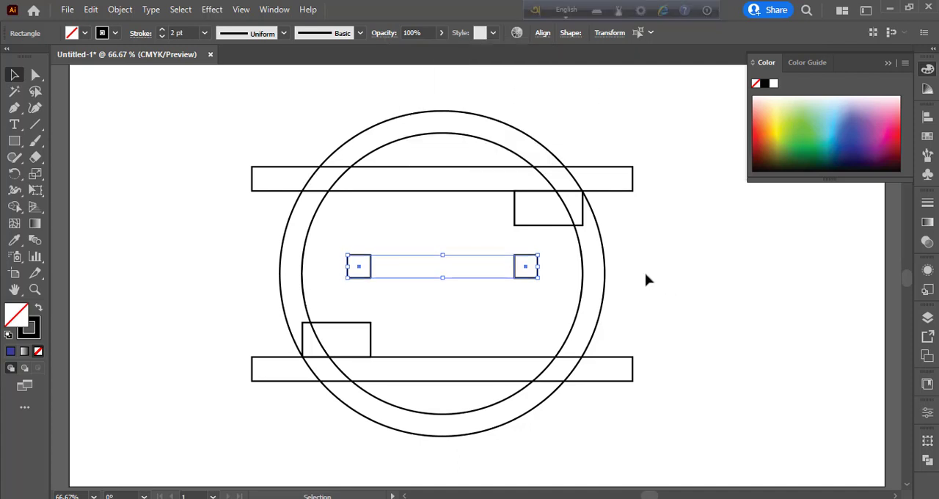
left_click(621, 307)
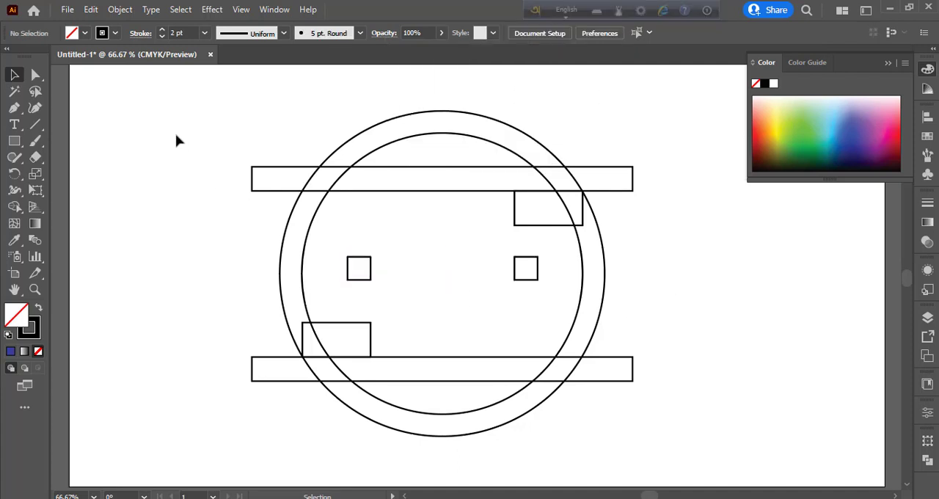
Step: Remove both long bars, the ring sections between them and the inner circle segments with the Shape Builder, leaving an upper and a lower arc
left_click_drag(175, 139, 785, 421)
left_click(15, 208)
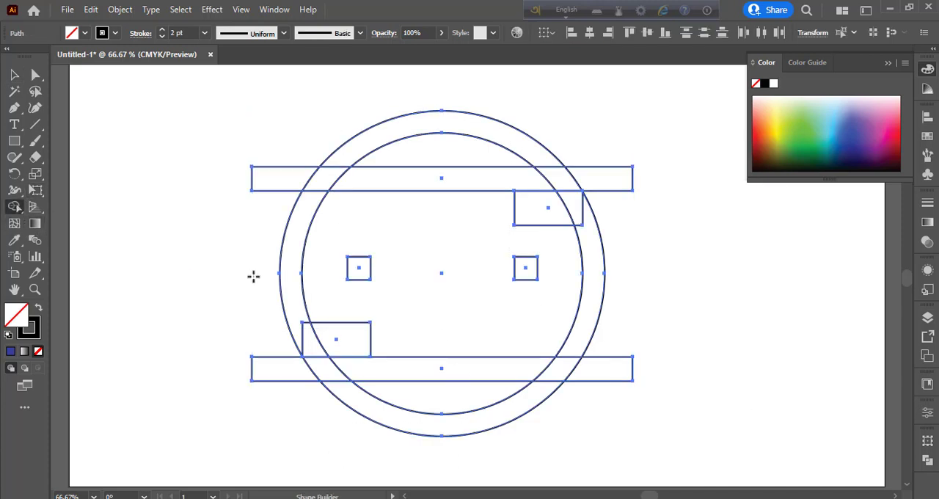
left_click_drag(268, 249, 318, 256)
mouse_move(244, 176)
left_mouse_down()
mouse_move(327, 187)
mouse_move(637, 183)
left_mouse_up()
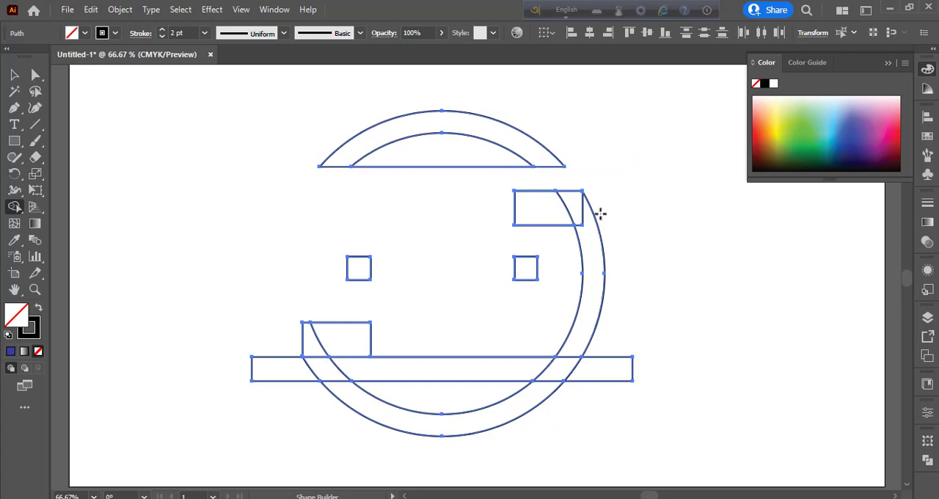
left_click(587, 253, "alt")
left_click(605, 369, "alt")
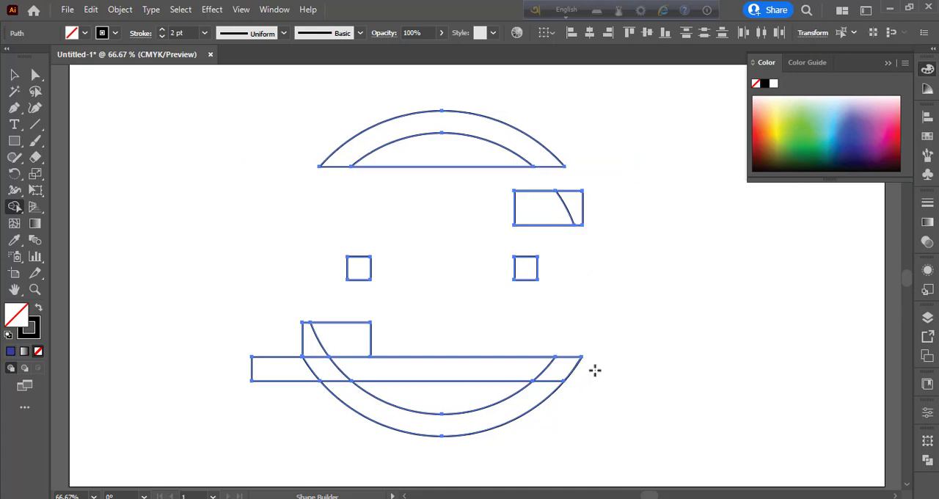
left_click_drag(595, 371, 265, 365)
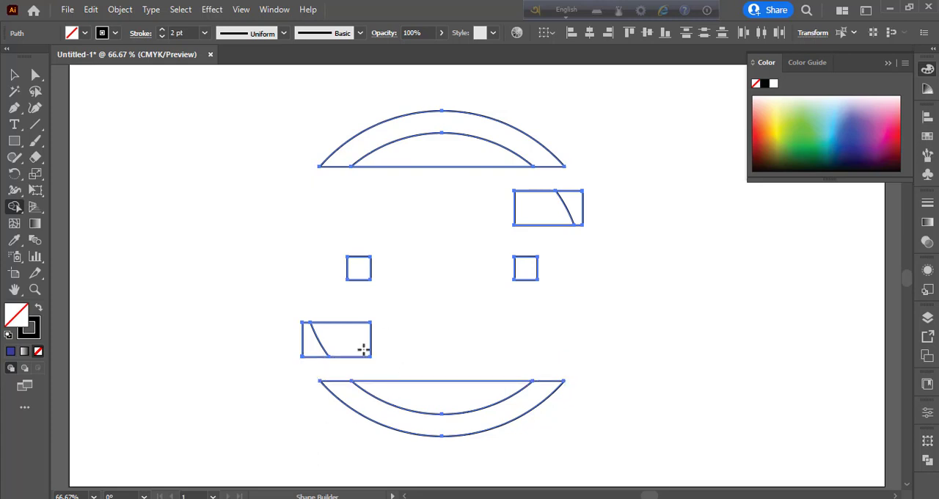
left_click(451, 389, "alt")
left_click(448, 157, "alt")
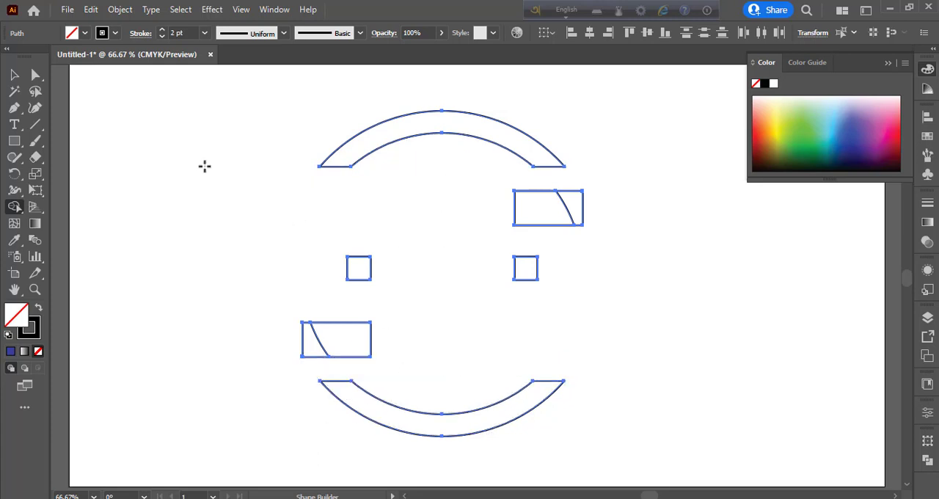
Step: Fill both arcs, rectangles and squares solid black without a stroke using the Shape Builder, merging the divided parts of each rectangle
left_click(38, 308)
left_click(361, 139)
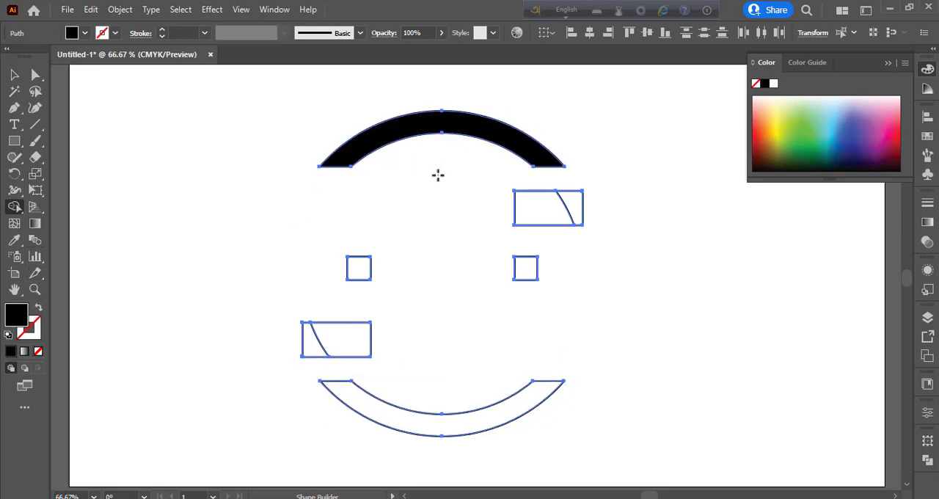
left_click(561, 211)
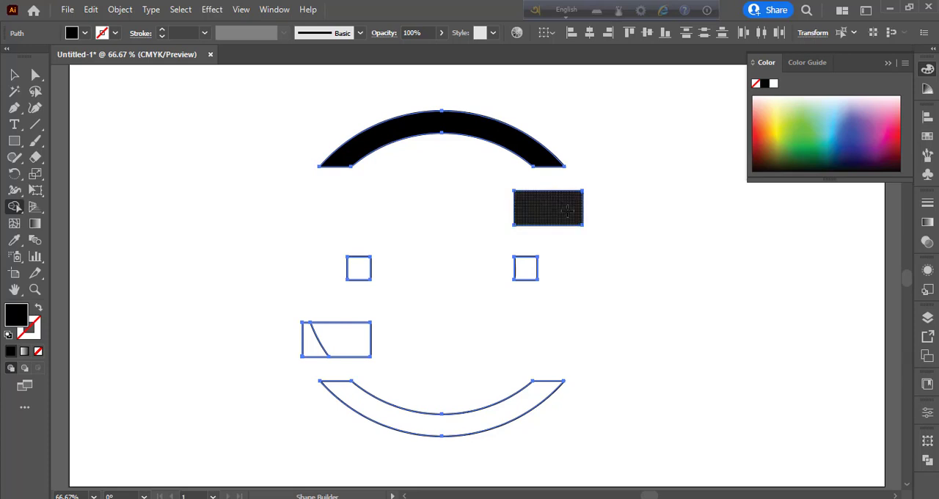
left_click(327, 340)
left_click(346, 397)
left_click(534, 273)
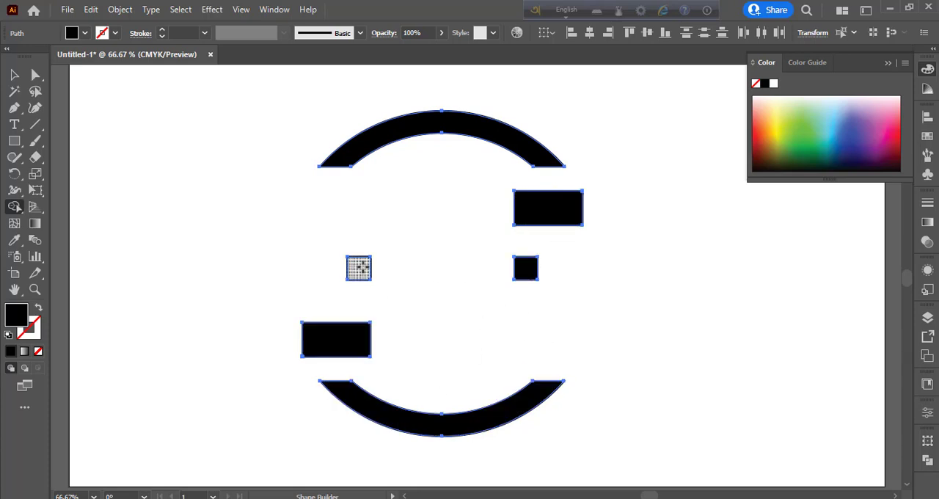
key("v")
key("ctrl+shift+a")
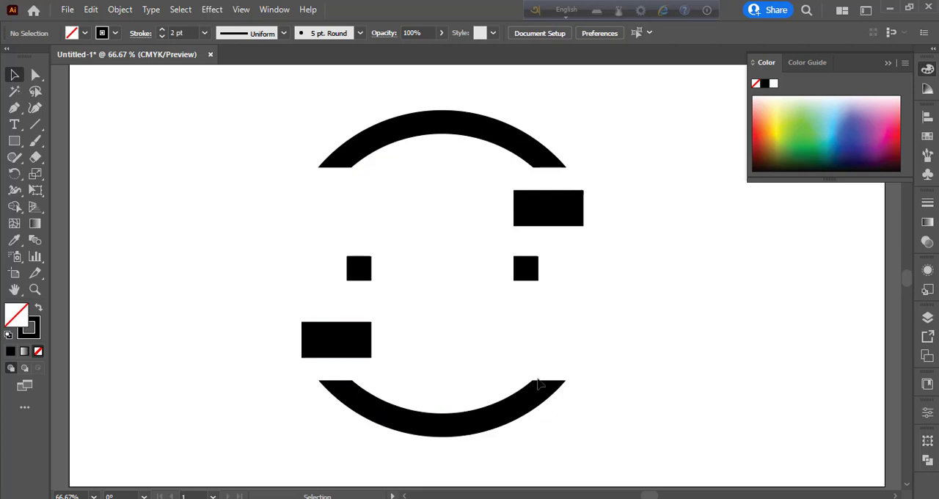
Step: Add the letter N as text beside the emblem, enlarge it to about 272 pt and set its font to Impact
left_click(11, 129)
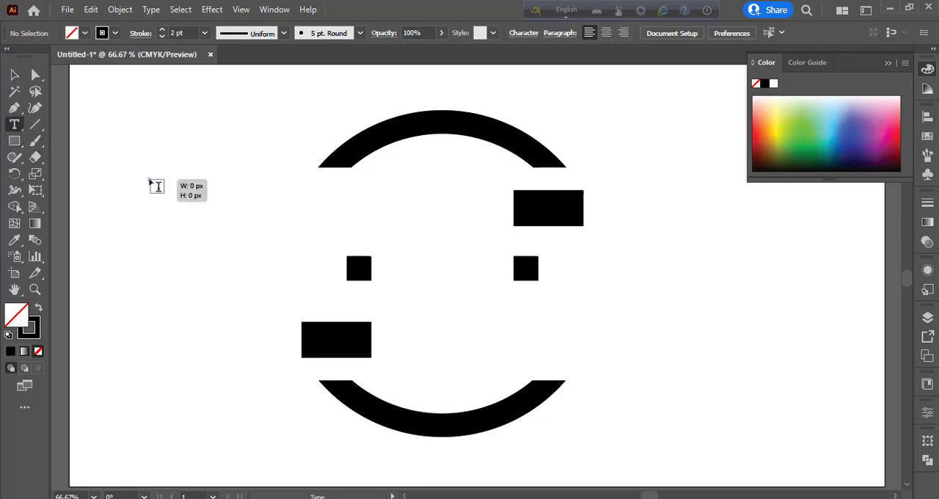
left_click(151, 181)
left_click(13, 75)
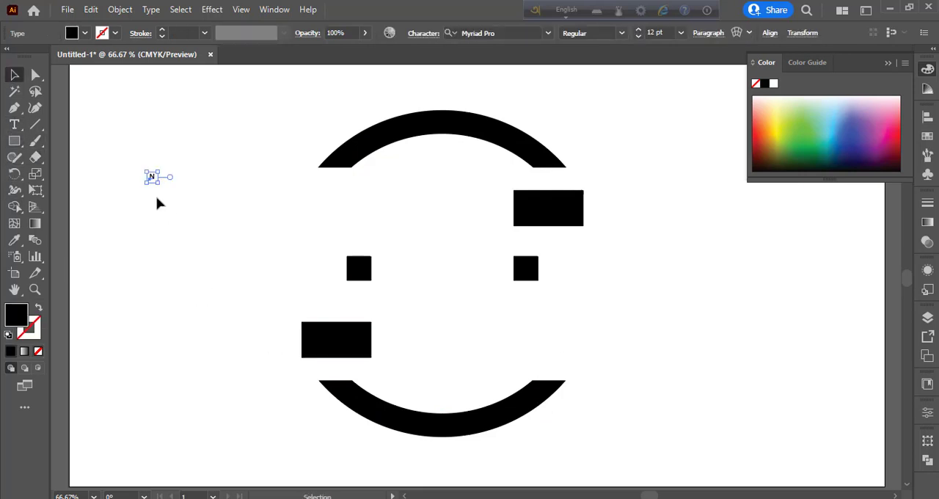
left_click_drag(155, 181, 209, 271)
left_click_drag(205, 184, 258, 221)
left_click(547, 33)
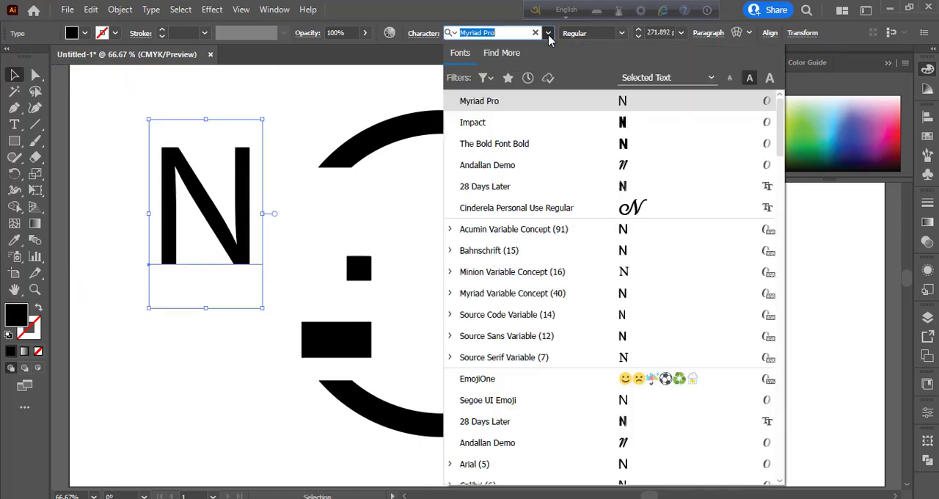
left_click(620, 123)
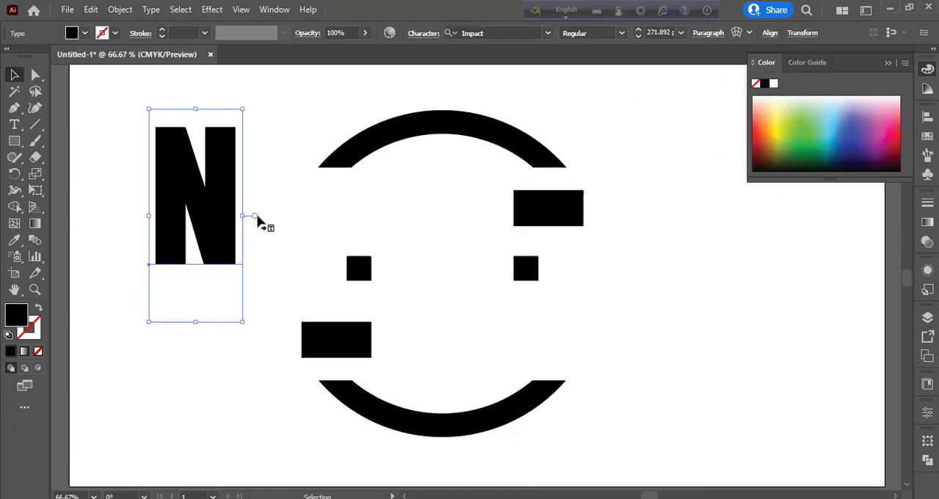
Step: Position the widened N between the two rectangles at about 263 pt and convert it to outlines
right_click(222, 192)
left_click(246, 196)
left_click_drag(246, 219, 482, 279)
left_click_drag(446, 169, 448, 176)
right_click(479, 250)
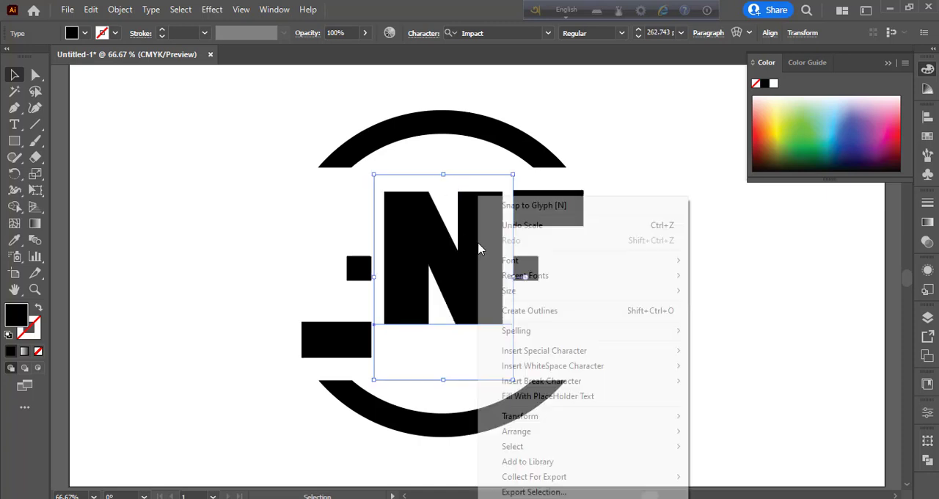
left_click(530, 311)
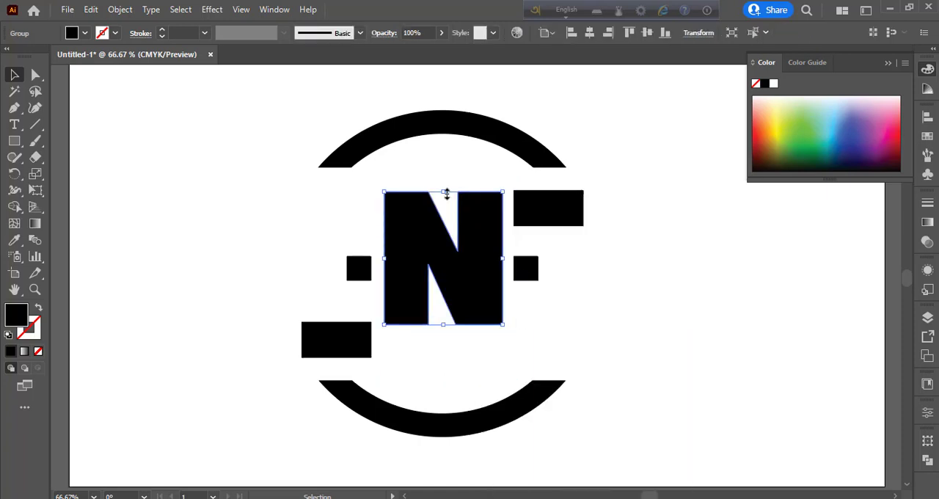
Step: Stretch the outlined N down to the lower rectangle's bottom edge and widen it slightly on both sides
left_click_drag(444, 326, 445, 356)
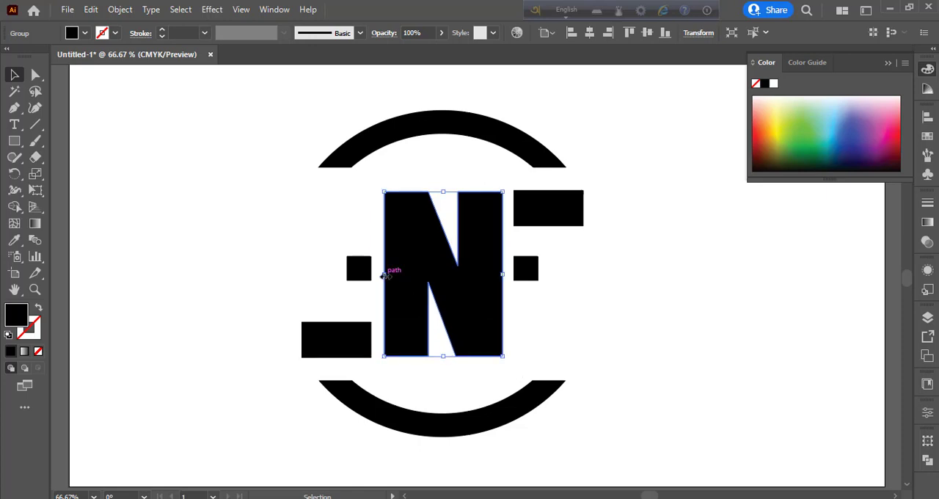
left_click_drag(382, 274, 378, 274)
mouse_move(503, 273)
left_mouse_down()
mouse_move(516, 274)
mouse_move(505, 273)
left_mouse_up()
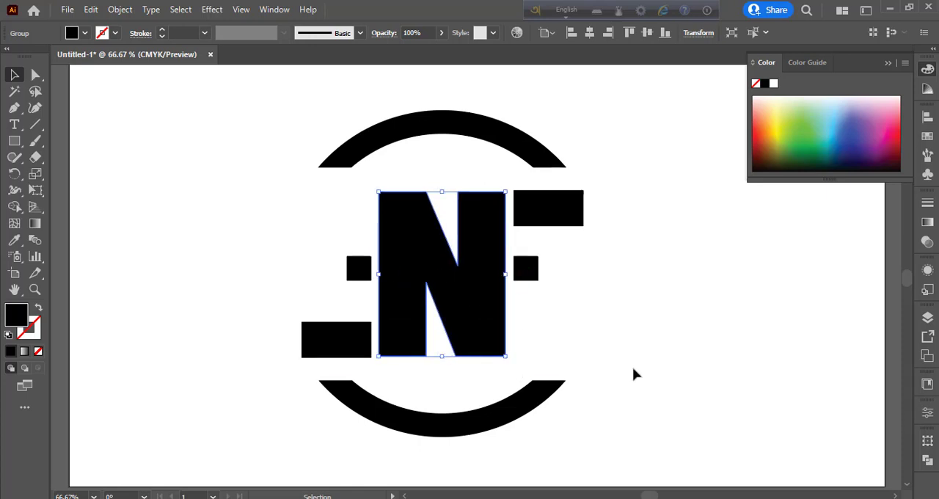
left_click(603, 329)
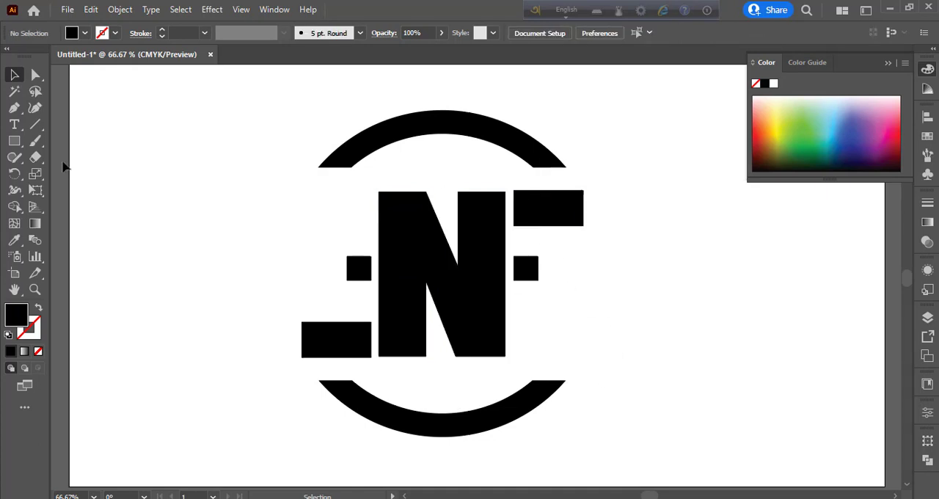
Step: Draw a closed black leaf shape about 65 px wide and 130 px high beside the emblem with the Pen tool
left_click(13, 108)
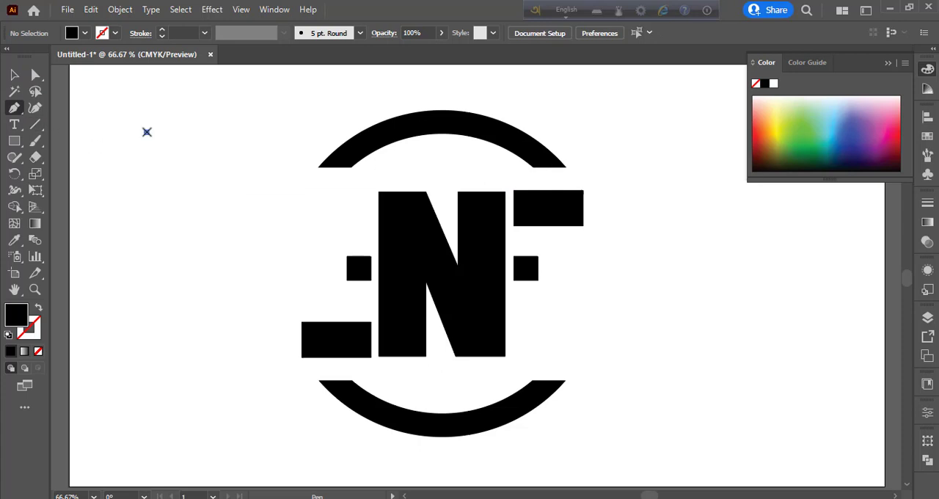
left_click(147, 132)
left_click_drag(163, 215, 130, 261)
left_click(162, 215)
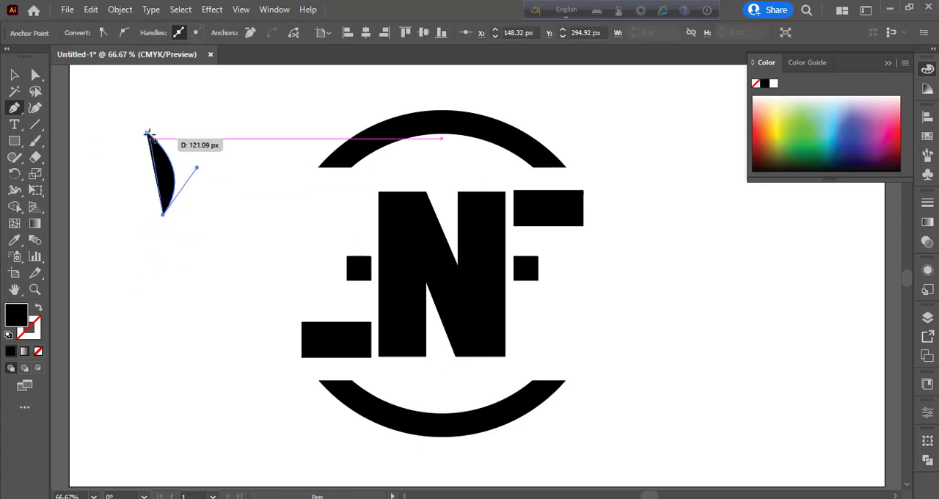
left_click_drag(146, 132, 183, 77)
left_click(14, 74)
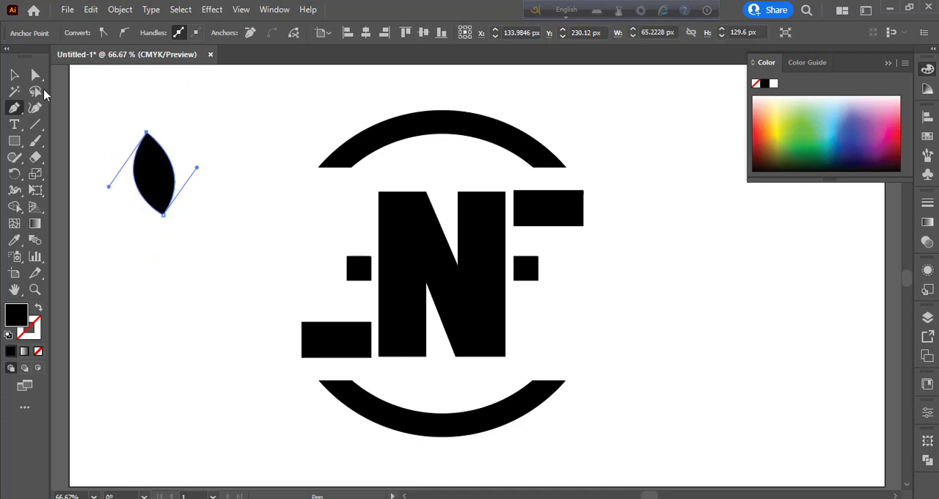
left_click(152, 217)
Step: Draw a curve inside the leaf from its upper tip to its lower tip and fill the leaf and curve bright green
left_click(14, 110)
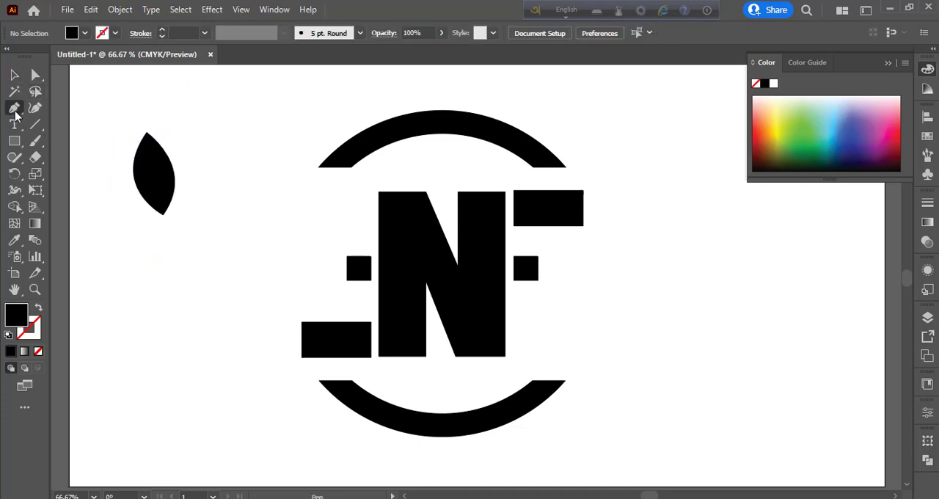
left_click(147, 132)
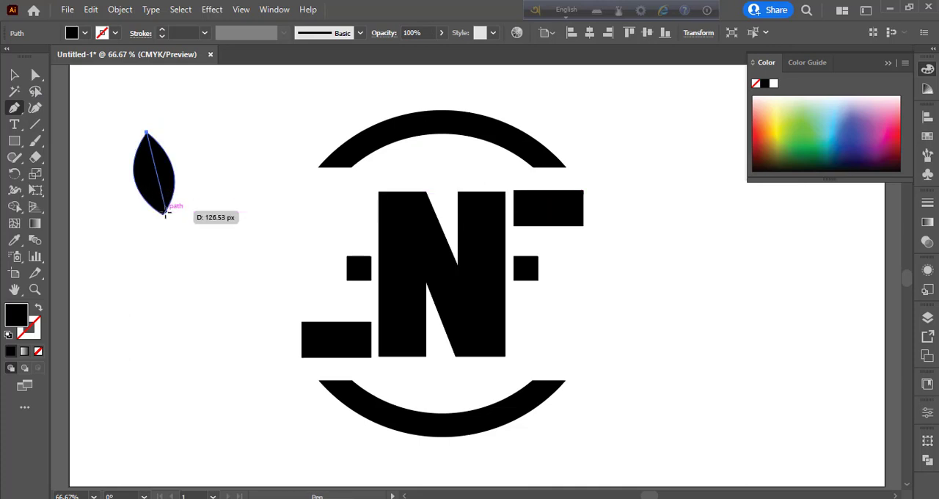
left_click(15, 75)
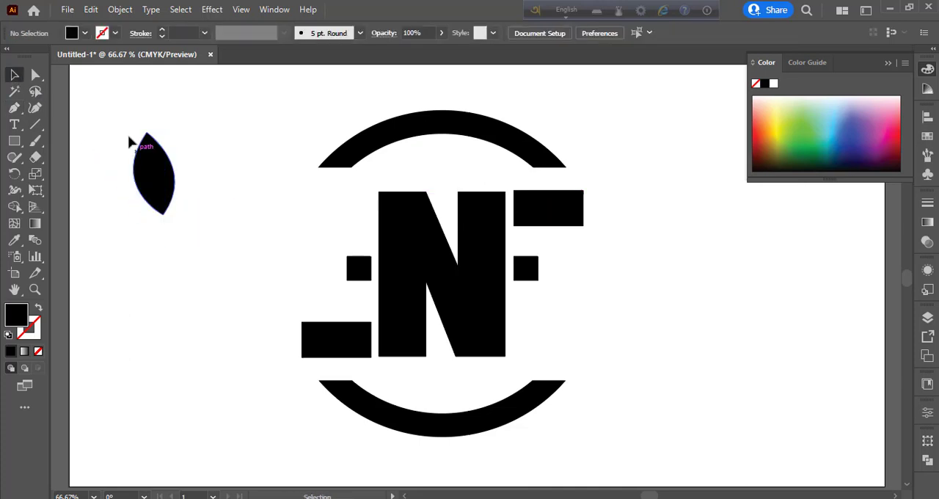
left_click_drag(127, 137, 178, 201)
left_click(802, 149)
Step: Fill the part of the leaf to the right of the curve dark green with the Shape Builder
left_click(14, 207)
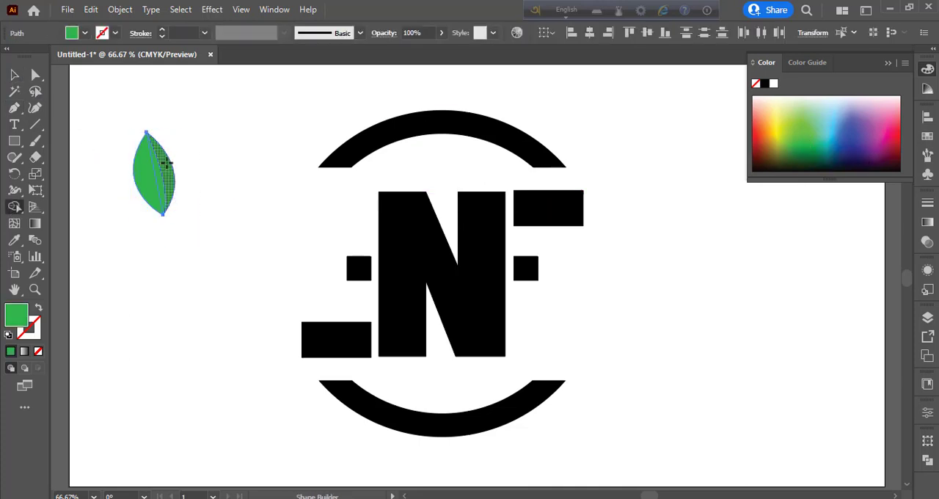
left_click(812, 151)
left_click(168, 164)
left_click(799, 163)
left_click(168, 164)
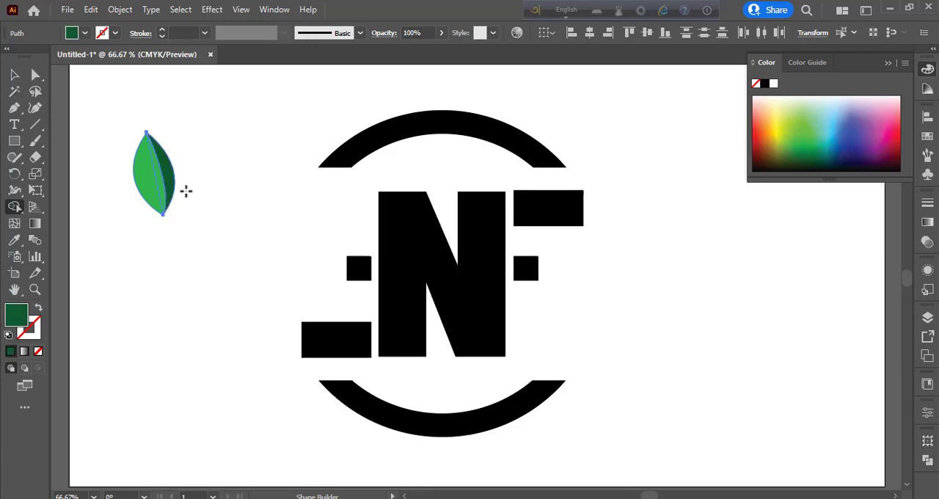
Step: Draw a second curve between the leaf's tips, bowed toward its left side, with the Pen tool
left_click(14, 75)
left_click(168, 269)
left_click(15, 108)
left_click(146, 133)
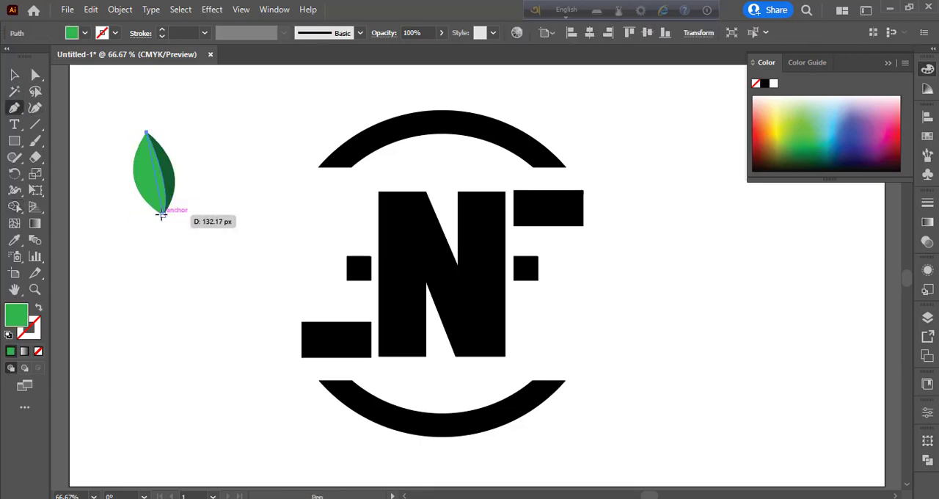
mouse_move(163, 214)
left_mouse_down()
mouse_move(181, 229)
mouse_move(186, 254)
left_mouse_up()
Step: Fill the leaf's left section dark green with the Shape Builder, leaving a bright green strip in the middle
left_click(15, 75)
left_click_drag(116, 131, 213, 239)
key("shift+m")
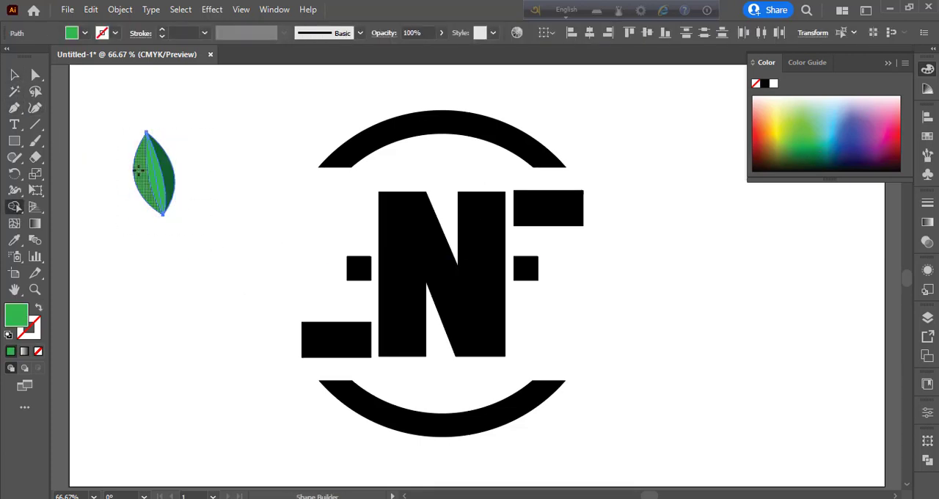
left_click(812, 155)
left_click(144, 169)
key("ctrl+z")
left_click(140, 163)
left_click(15, 75)
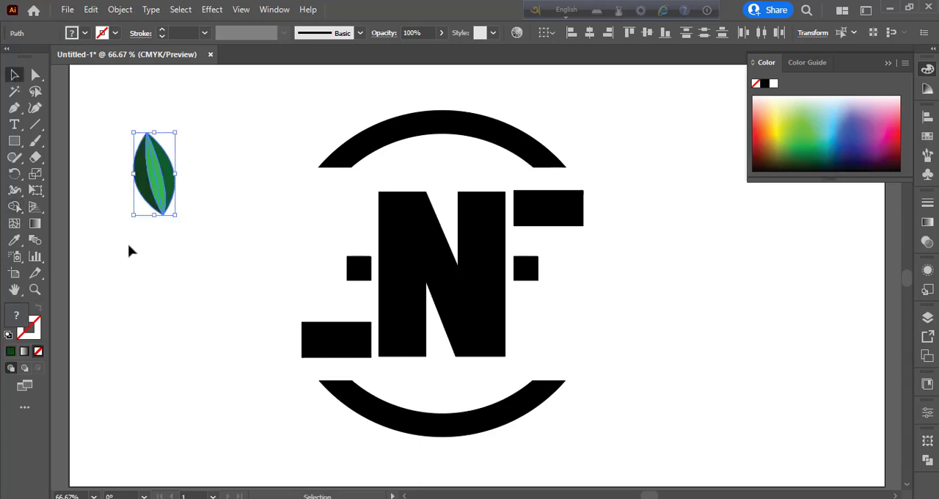
Step: Match the leaf's left section to the right section's dark green and recolor the right section medium green
left_click(129, 248)
left_click(143, 171)
key("i")
left_click(169, 167)
left_click(14, 75)
left_click(218, 342)
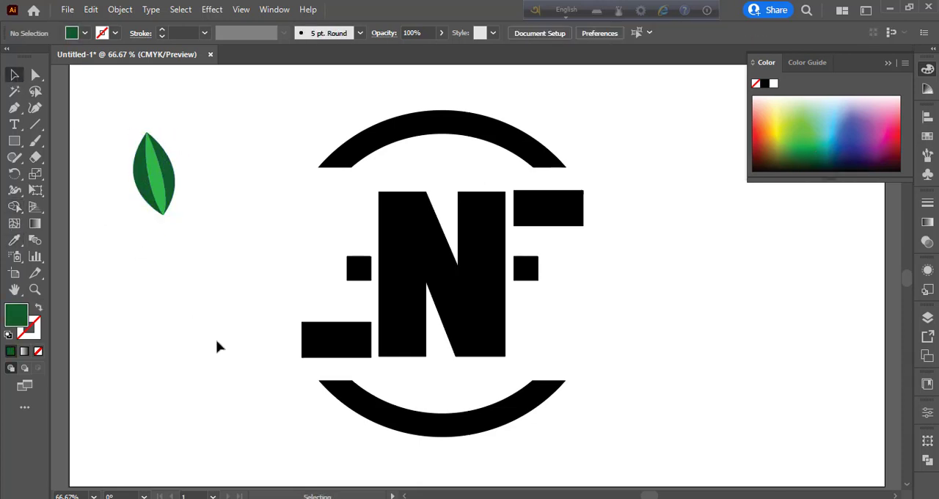
left_click(163, 162)
left_click(121, 314)
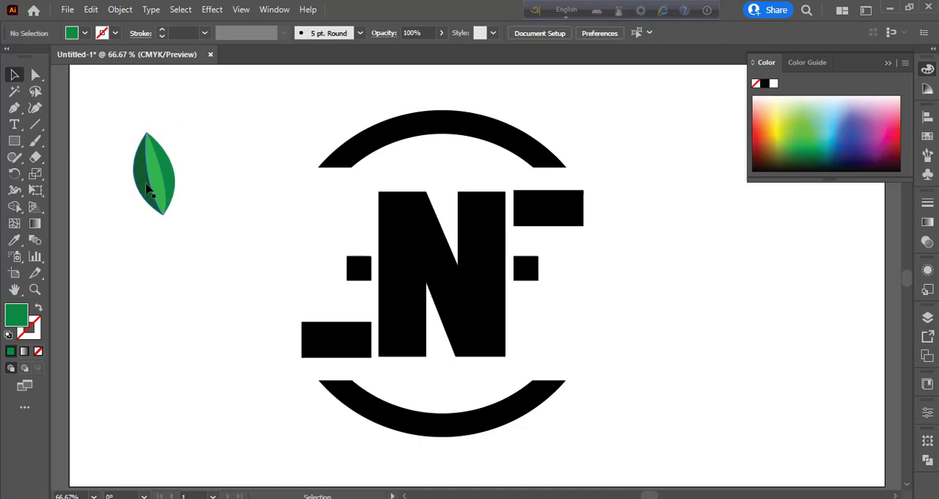
Step: Sample the right section's green onto the leaf's left section and adjust the left fill to a darker green
left_click(146, 184)
key("i")
left_click(170, 175)
left_click(14, 75)
left_click(188, 257)
left_click(144, 171)
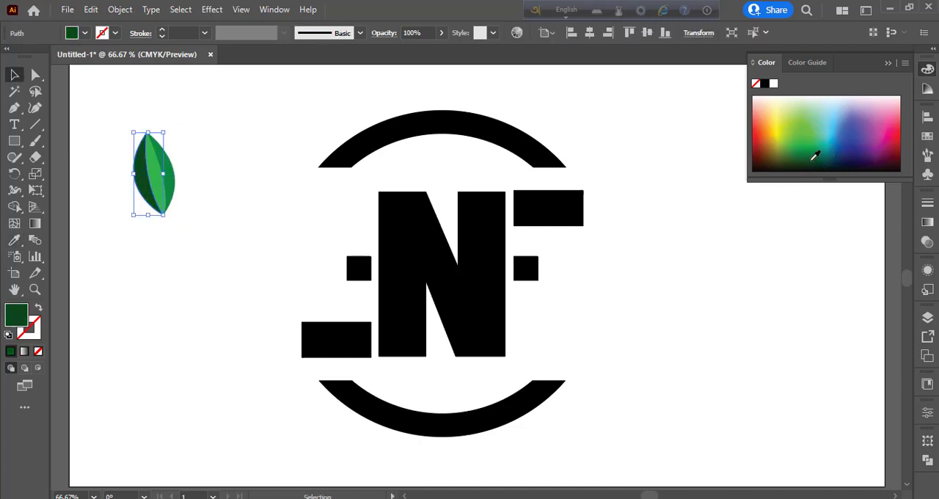
Step: Group the leaf sections, enlarge the leaf, move it to the right of the emblem and tilt its upper tip to the right
left_click_drag(105, 127, 186, 209)
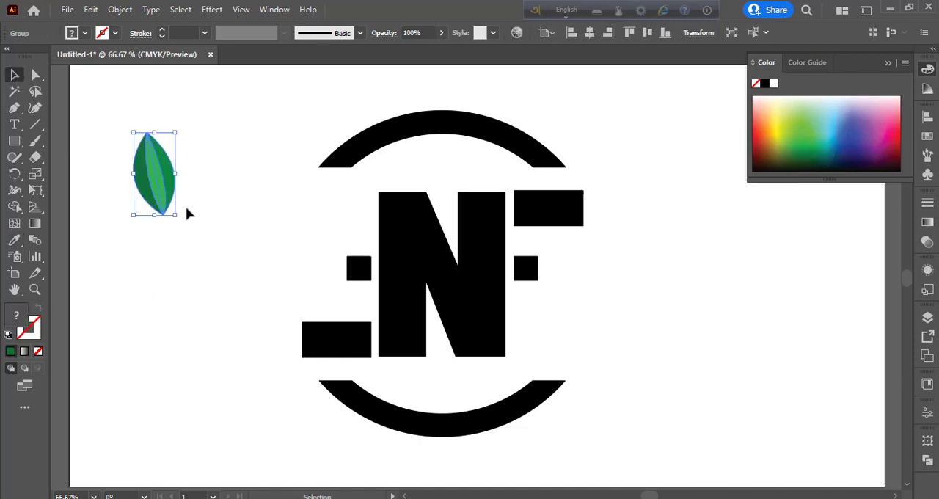
left_click_drag(153, 133, 144, 110)
left_click_drag(169, 181, 684, 202)
left_click_drag(693, 243, 655, 263)
key("Return")
left_click(501, 365)
left_click(686, 221)
left_click(681, 196)
left_click(704, 267)
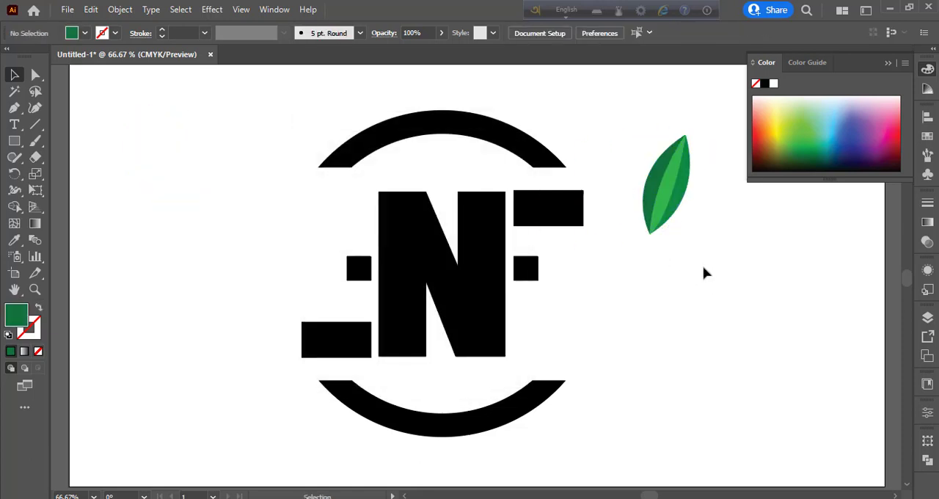
Step: Ungroup the leaf and recolor its right section medium green
right_click(688, 178)
left_click(725, 292)
left_click(720, 272)
left_click(687, 180)
left_click(806, 147)
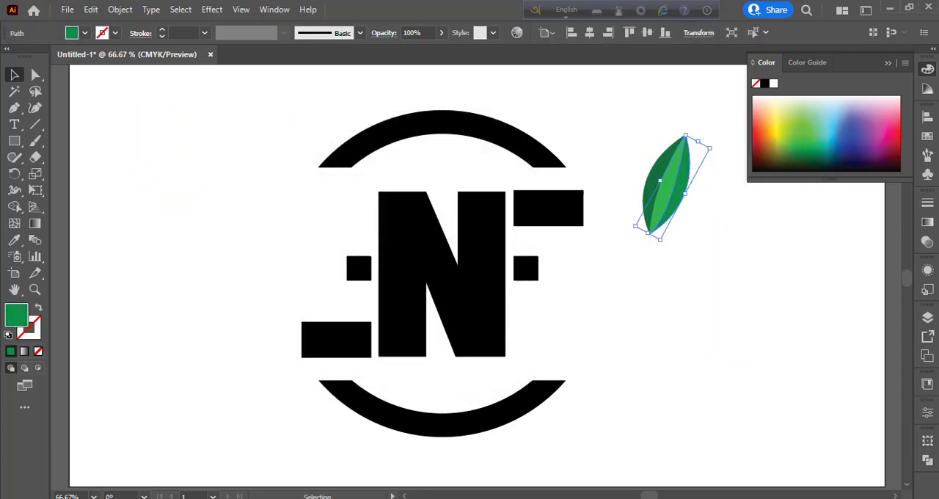
Step: Try darker greens on the leaf's middle and left sections
left_click(168, 160)
left_click(667, 194)
left_click(813, 150)
left_click(814, 147)
left_click(143, 133)
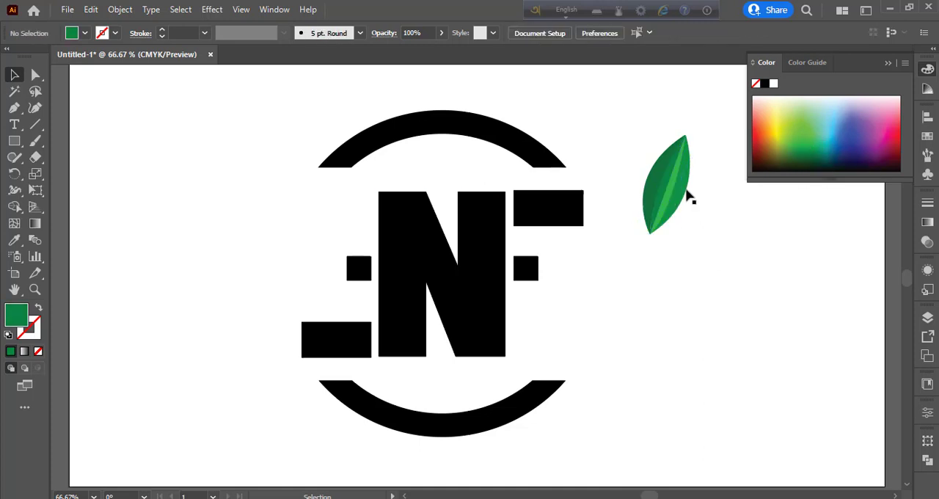
left_click(672, 189)
left_click(809, 149)
left_click(57, 97)
left_click(658, 185)
left_click_drag(805, 150, 821, 154)
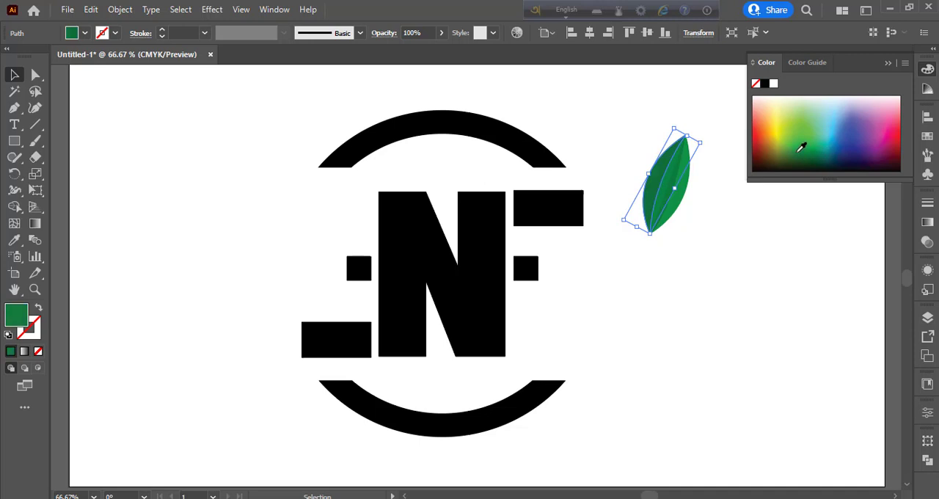
Step: Fill the leaf's left section with the bright green swatch
left_click(84, 33)
left_click(74, 67)
left_click(55, 67)
left_click(49, 66)
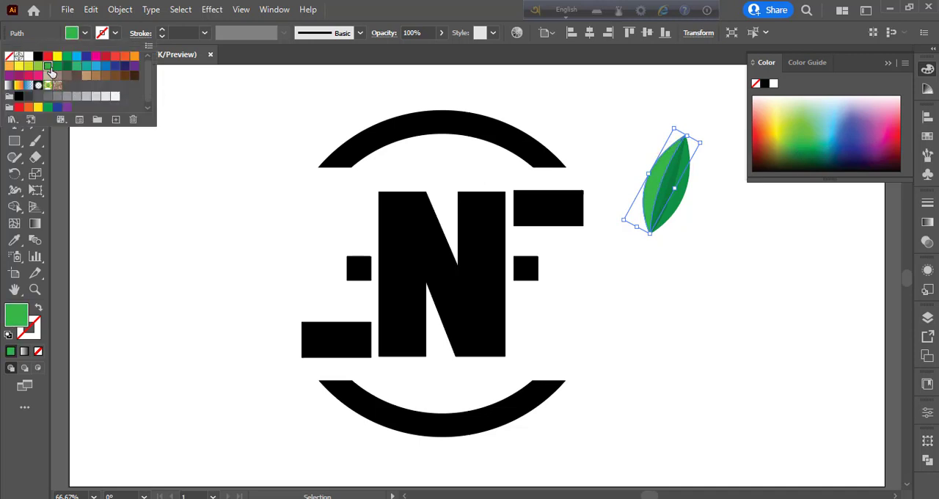
left_click(603, 159)
Step: Try a medium green swatch on the leaf's middle section and replace it with a more vivid green swatch
left_click(665, 188)
left_click(85, 34)
left_click(56, 68)
left_click(561, 180)
left_click(609, 184)
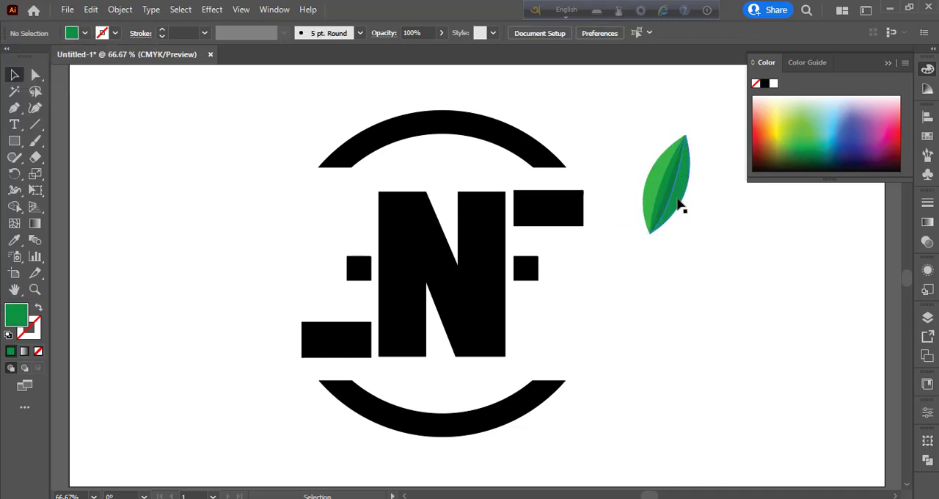
left_click(674, 193)
left_click(84, 33)
left_click(68, 68)
left_click(663, 306)
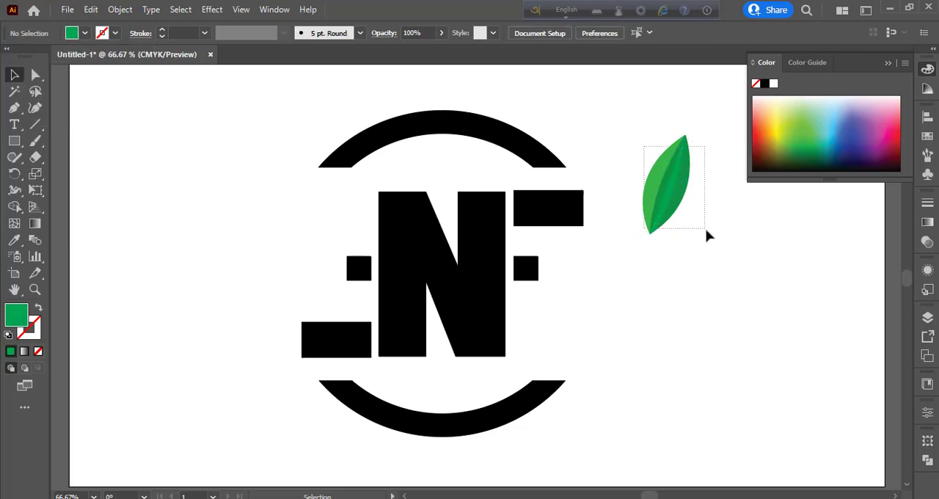
Step: Group the three leaf sections and move the leaf to the empty area at the emblem's upper left
left_click_drag(707, 232, 686, 232)
left_click_drag(666, 185, 178, 148)
key("ctrl+shift+a")
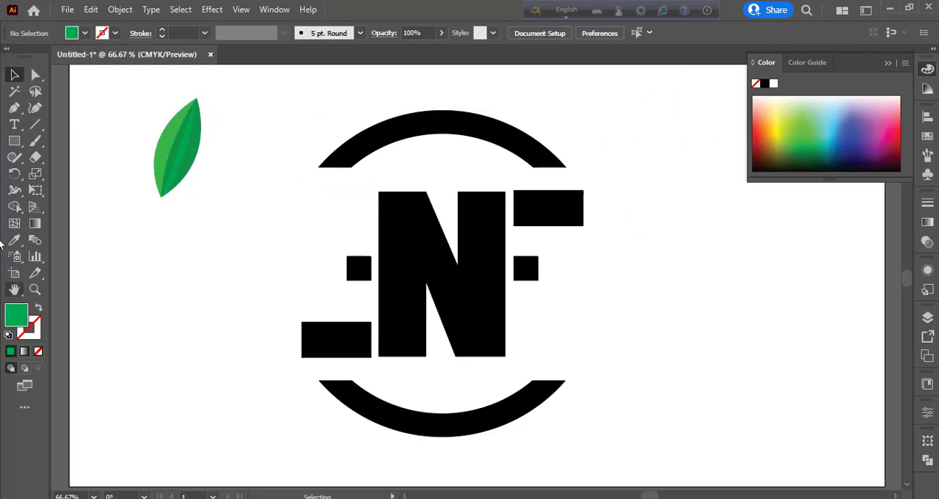
Step: Add the text ATRUL in Impact, enlarge it to about 165.5 pt and align its baseline with the N's bottom edge
left_click(17, 126)
left_click(619, 314)
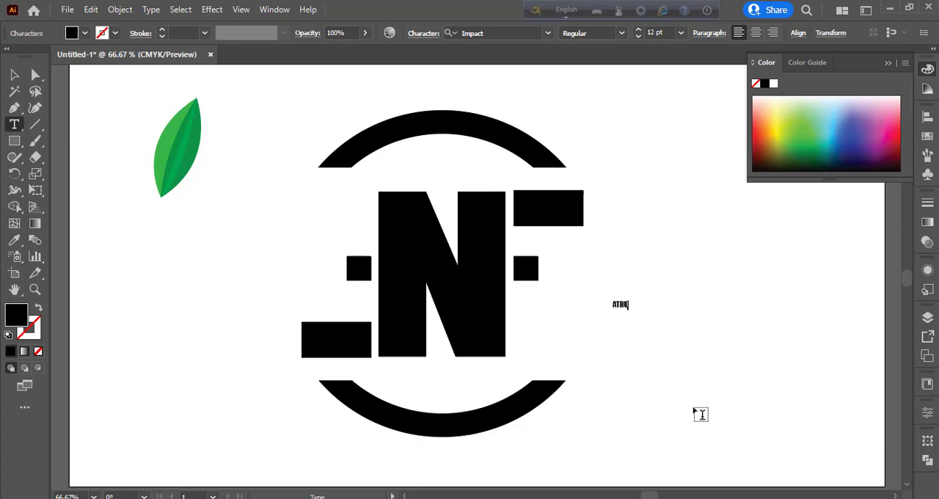
key("Escape")
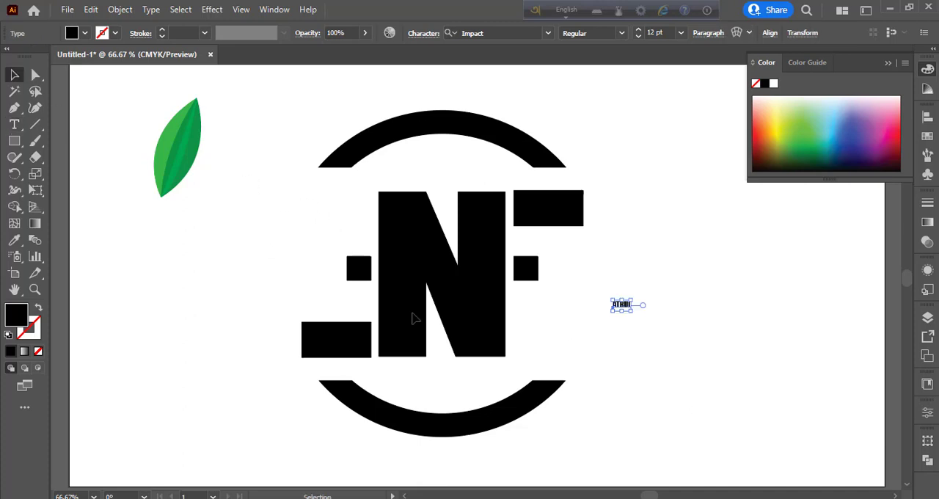
left_click_drag(632, 312, 755, 369)
left_click_drag(637, 327, 681, 342)
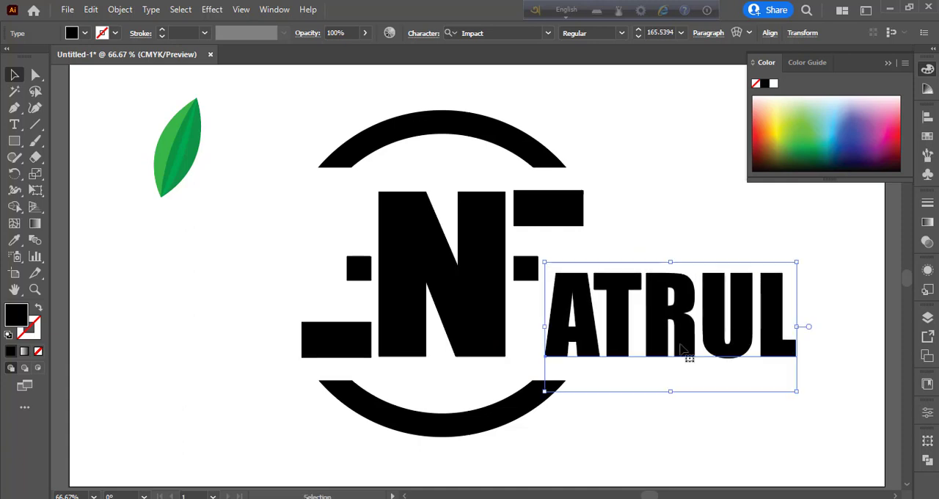
left_click(675, 210)
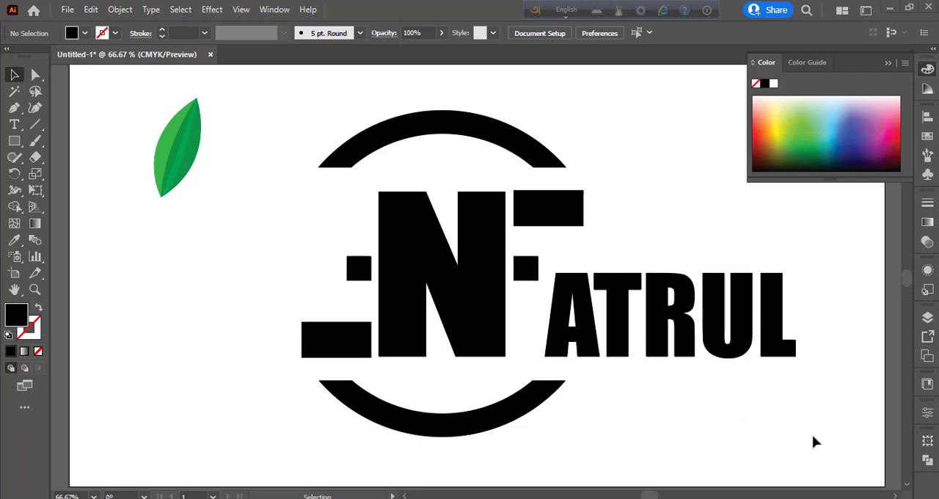
Step: Place the leaf on top of the letter L and add a smaller copy tilted left, joined at its base
left_click_drag(184, 151, 801, 223)
left_click(820, 309)
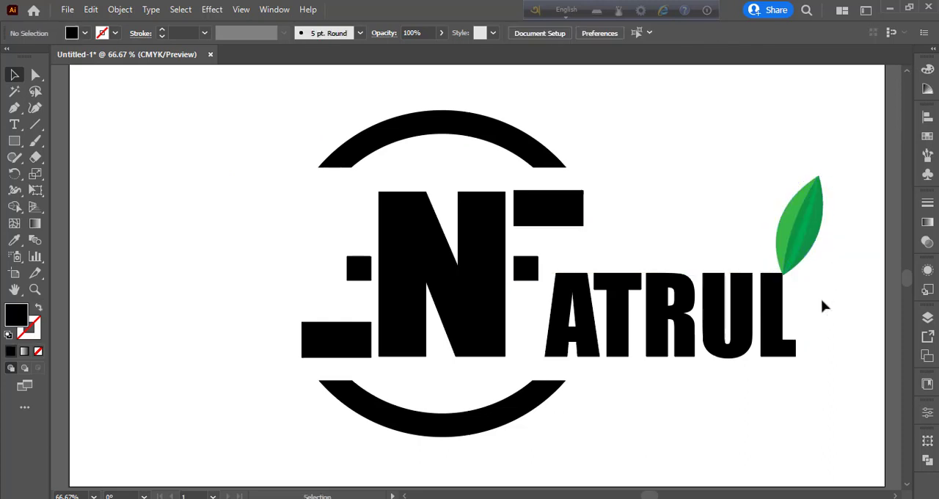
left_click(810, 234)
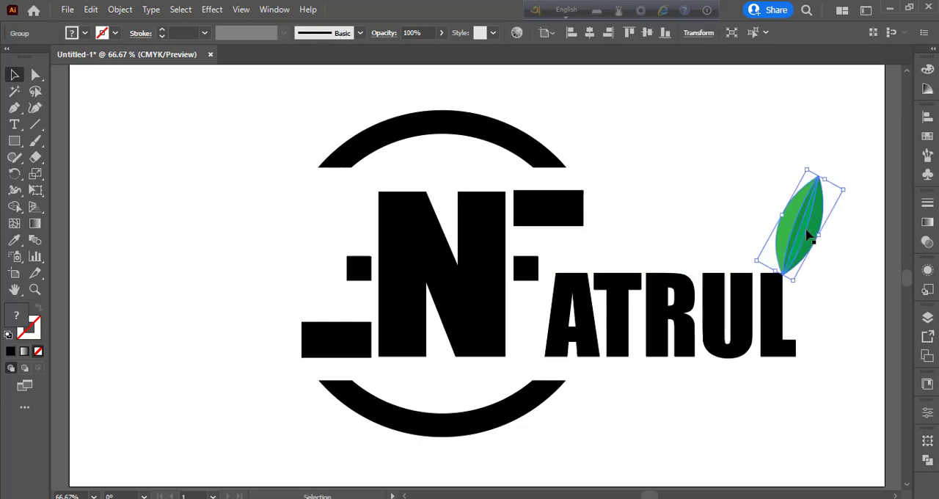
left_click_drag(809, 233, 731, 175)
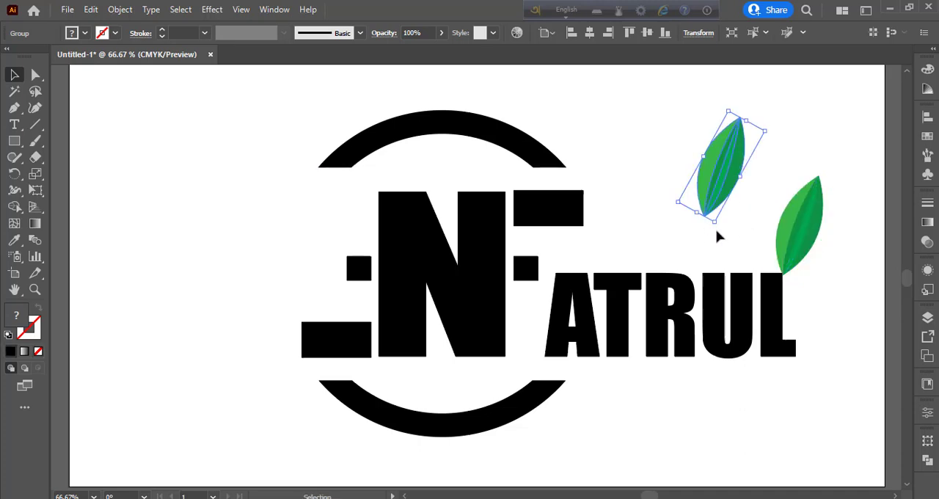
left_click_drag(714, 225, 761, 211)
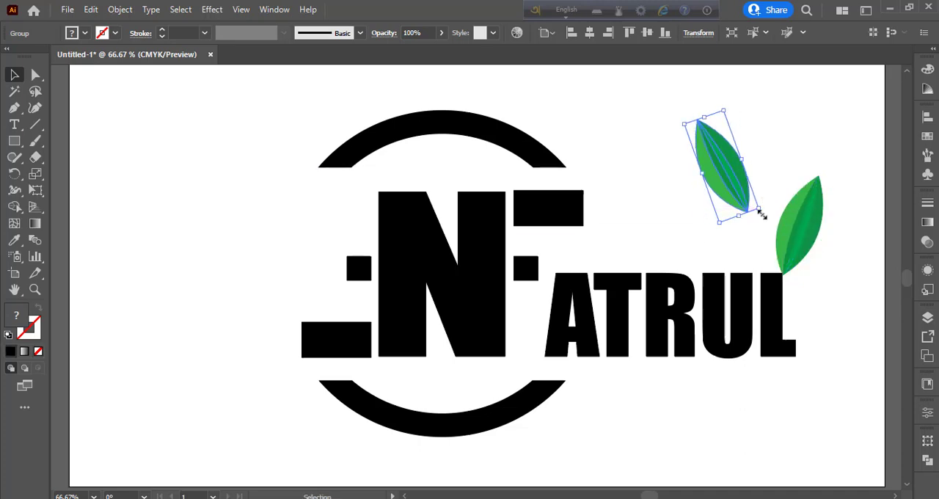
left_click_drag(685, 126, 706, 150)
left_click_drag(730, 183, 770, 261)
left_click(696, 220)
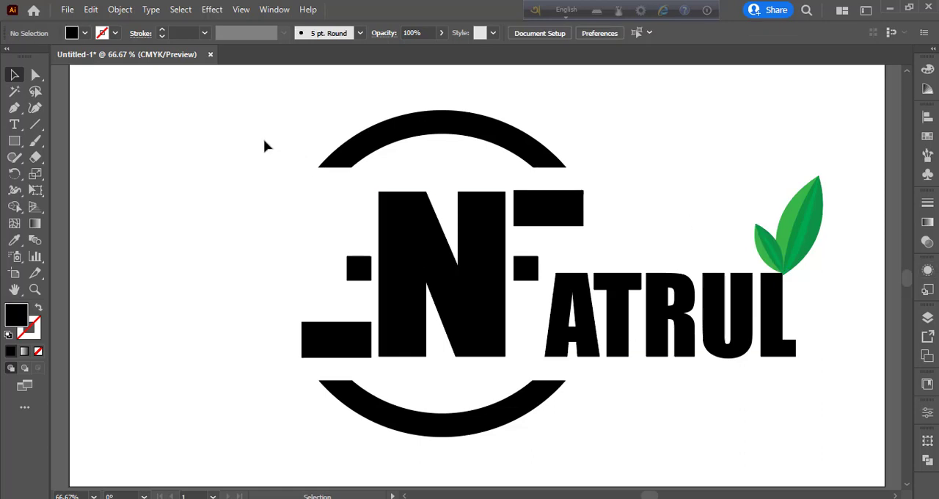
Step: Apply the green, strokeless appearance of the large leaf's right section to the emblem's upper arc with the Eyedropper
left_click(382, 140)
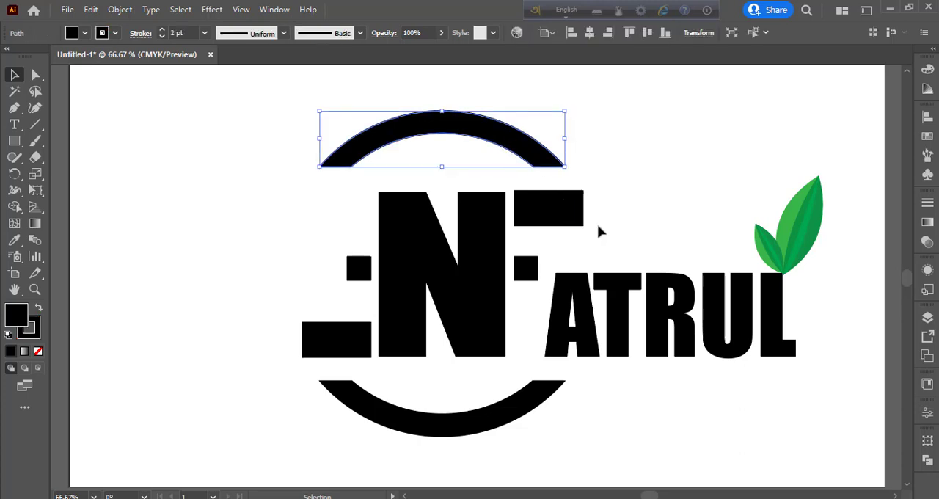
key("i")
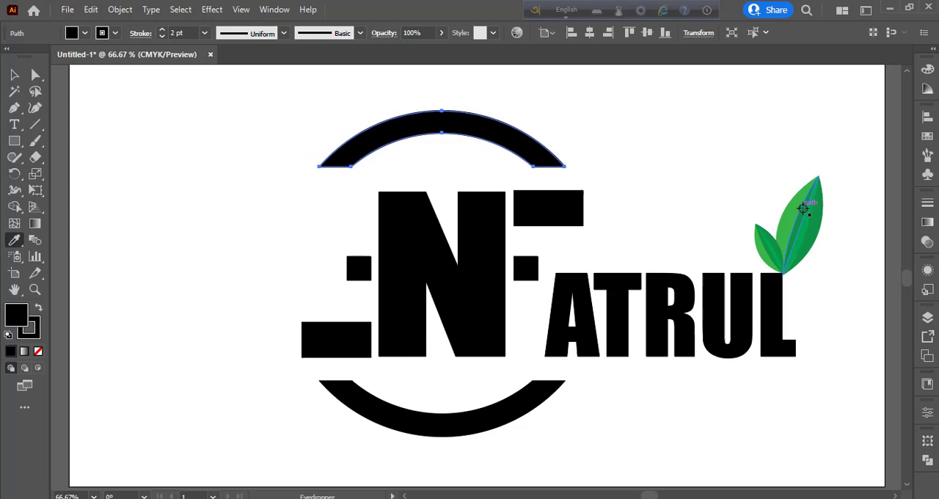
left_click(818, 220)
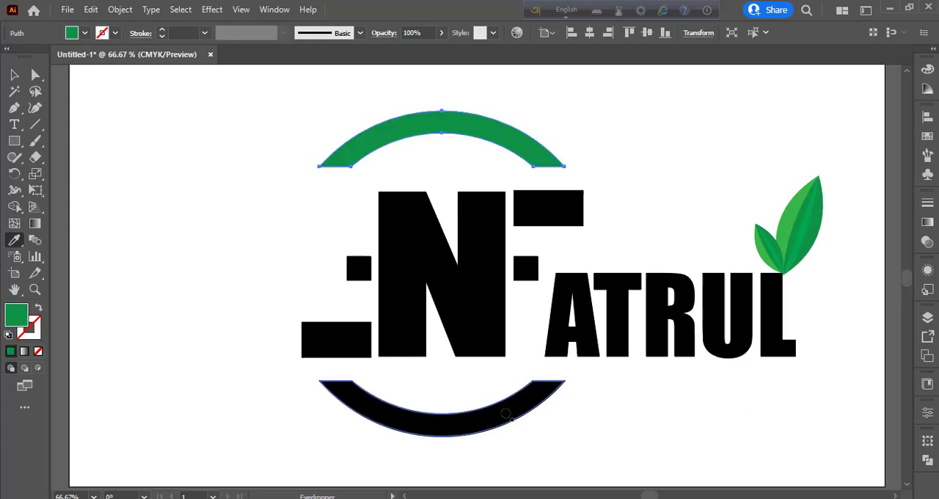
Step: Apply the dark green, strokeless appearance of the large leaf's right section to the emblem's lower arc with the Eyedropper
key("v")
left_click(193, 289)
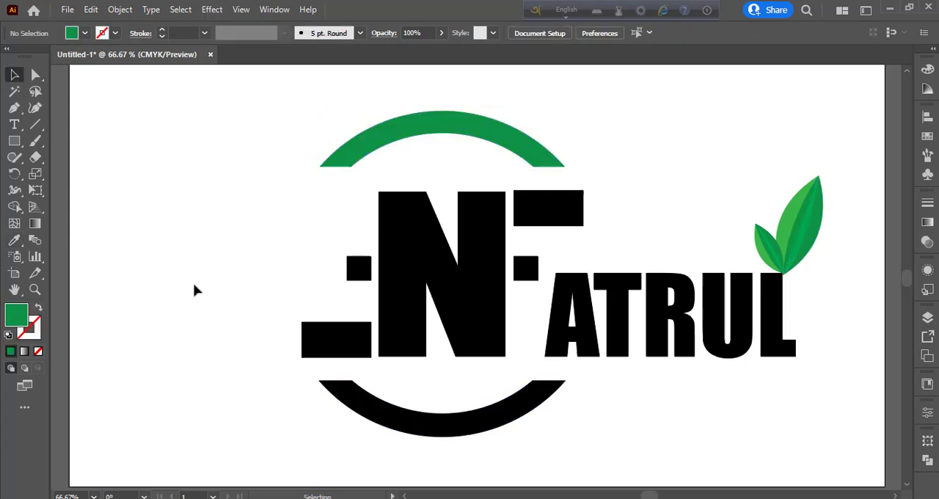
left_click(498, 415)
key("i")
left_click(812, 244)
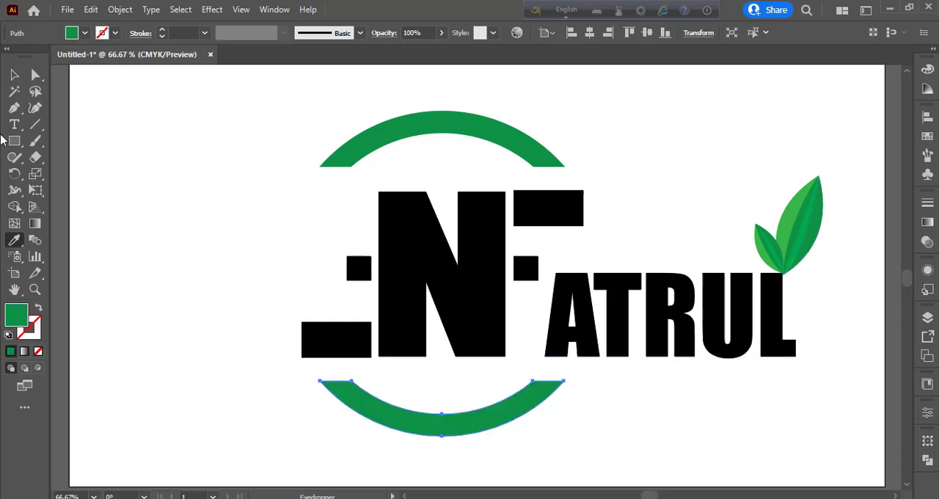
key("v")
left_click(250, 325)
Step: Apply the light green, strokeless appearance of the large leaf's left section to both rectangles beside the N
left_click(342, 345)
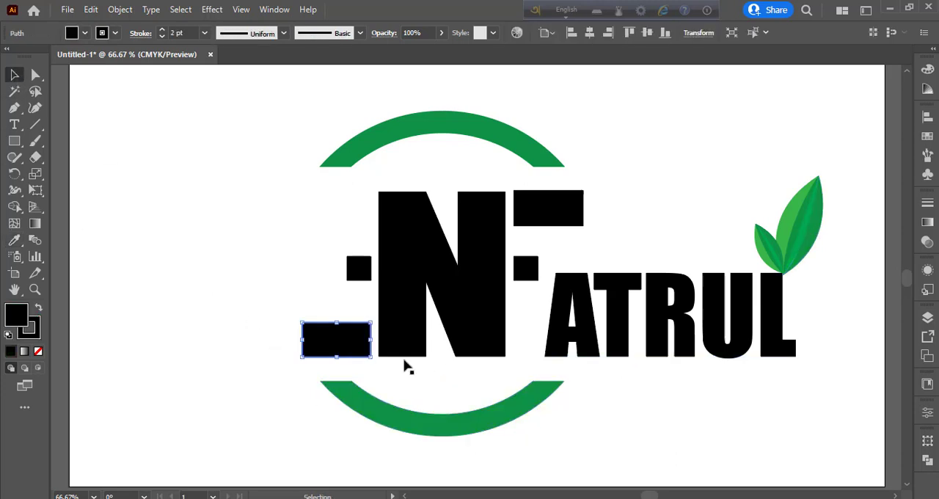
key("i")
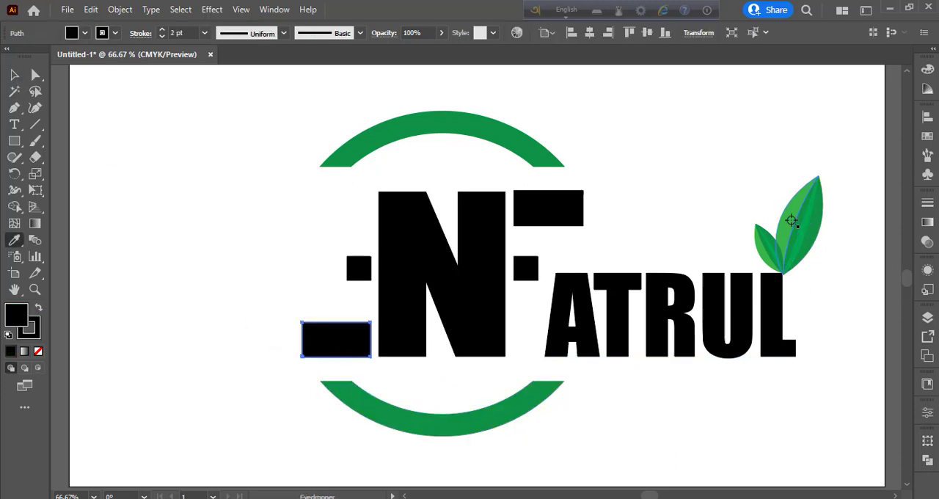
left_click(793, 222)
key("v")
left_click(165, 203)
left_click(566, 216)
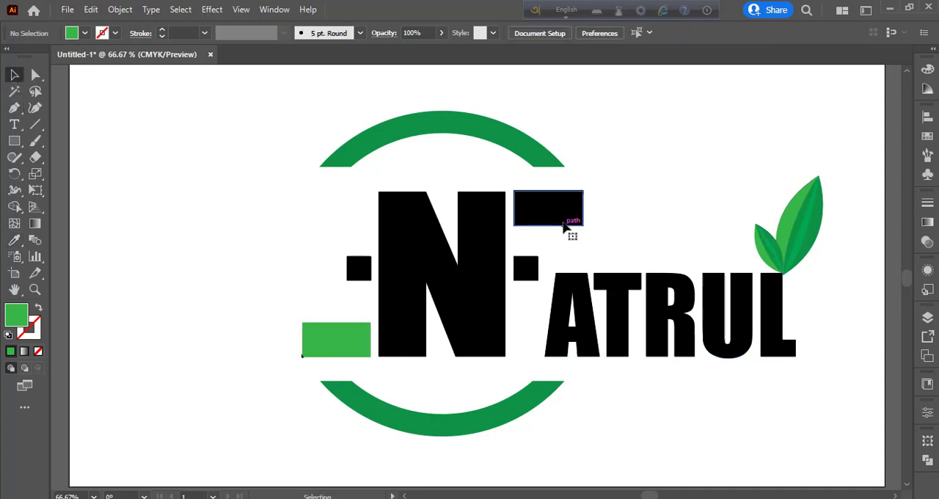
key("i")
left_click(788, 224)
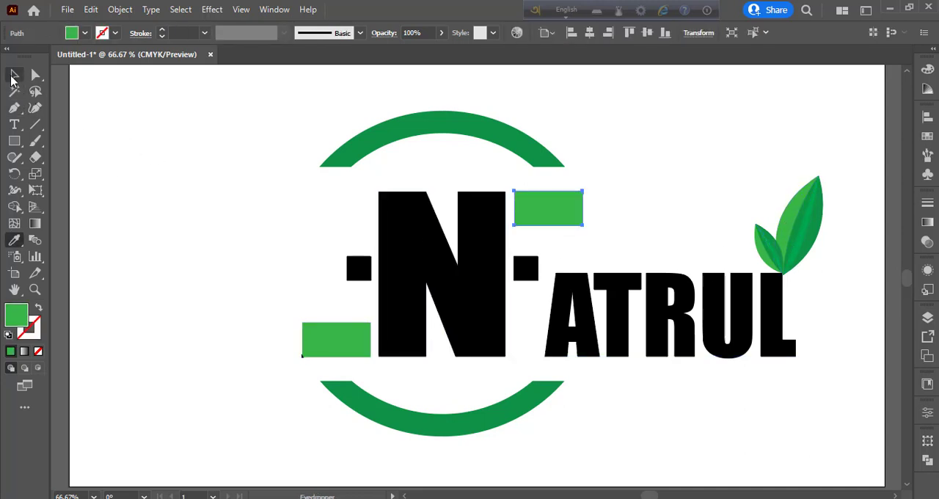
left_click(15, 75)
left_click(148, 135)
Step: Fill the two small squares on either side of the N with light blue
left_click(359, 269)
left_click(85, 33)
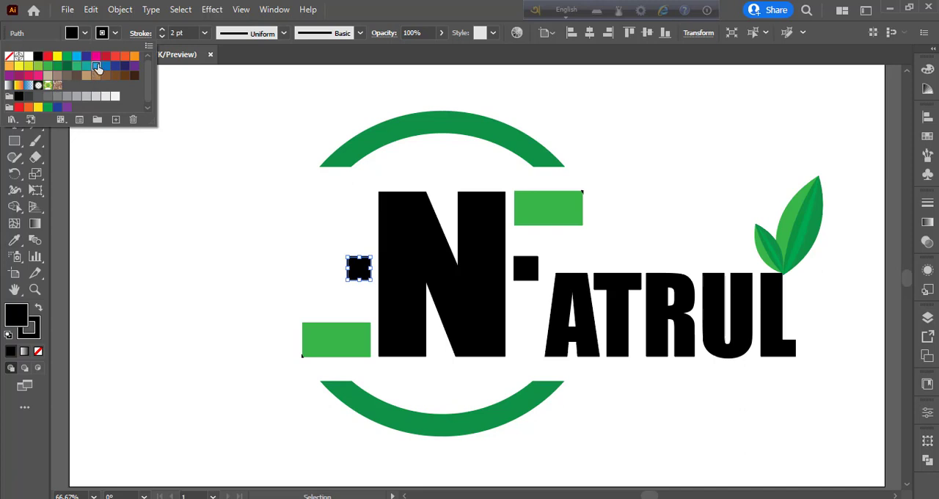
left_click(96, 65)
left_click(532, 277)
left_click(531, 277)
left_click(84, 33)
left_click(96, 67)
Step: Fill the large letter N with orange
left_click(477, 317)
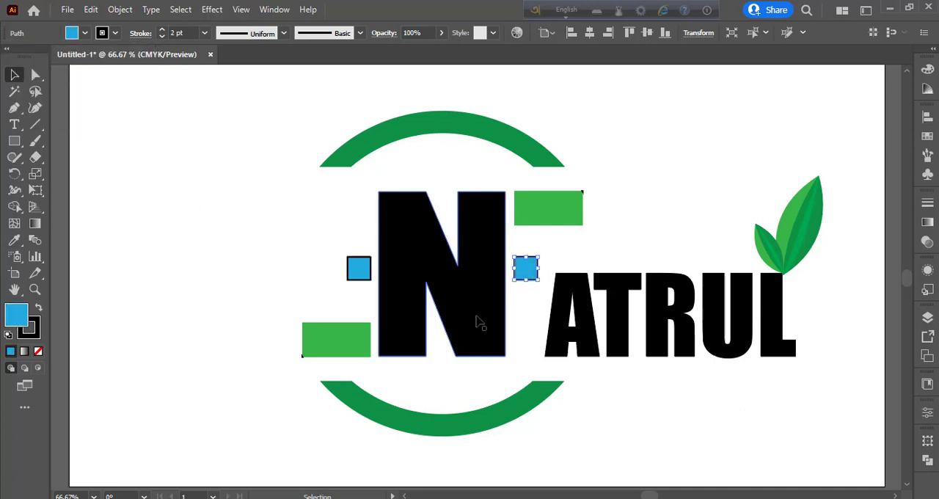
left_click(84, 33)
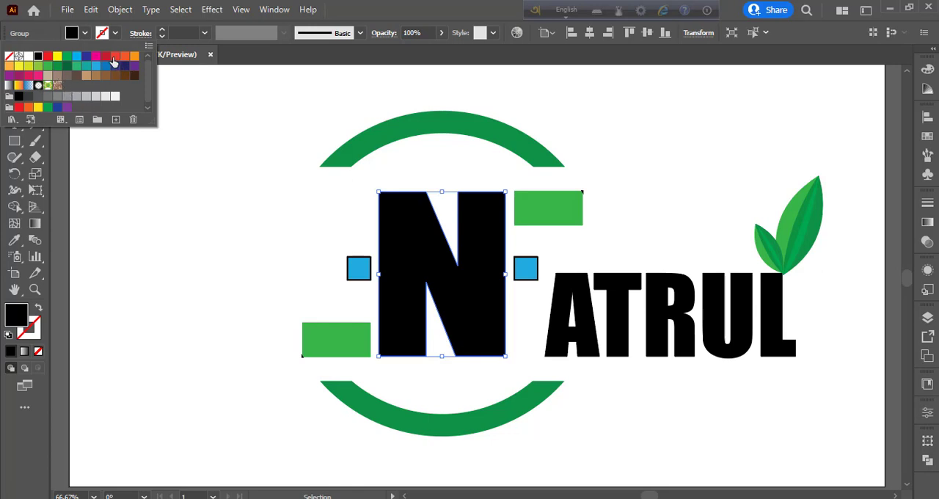
left_click(114, 62)
left_click(164, 194)
left_click(174, 220)
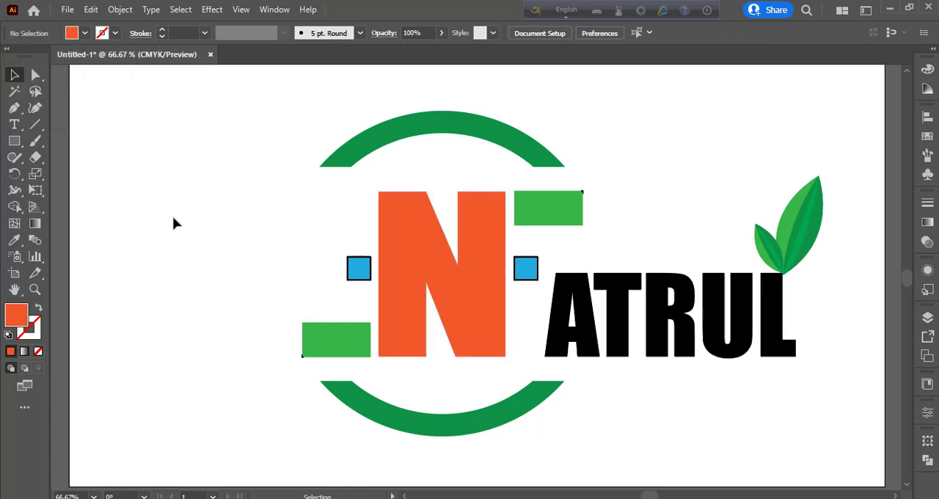
Step: Remove the black stroke from both small blue squares
left_click(359, 265)
left_click(38, 326)
left_click(38, 351)
left_click(198, 316)
left_click(527, 268)
left_click(40, 351)
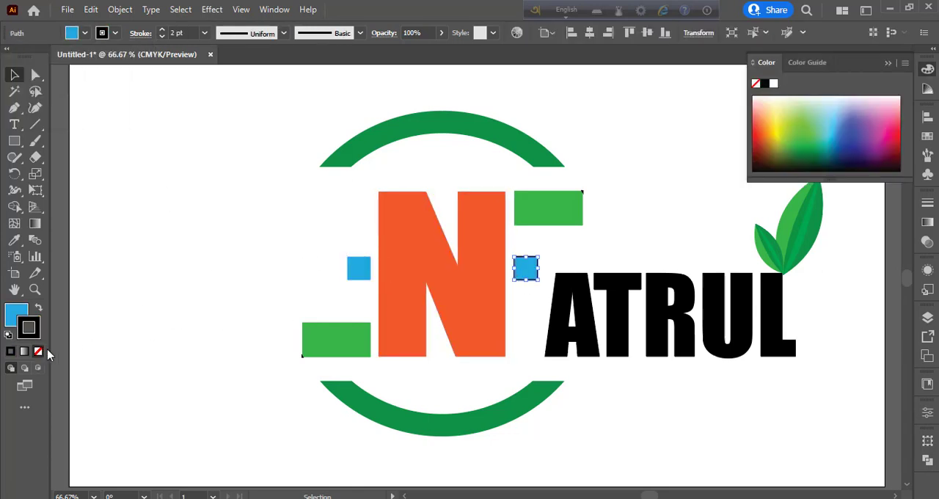
left_click(147, 309)
Step: Color the ATRUL text with the green of the large leaf's middle section using the Eyedropper
left_click(621, 328)
key("i")
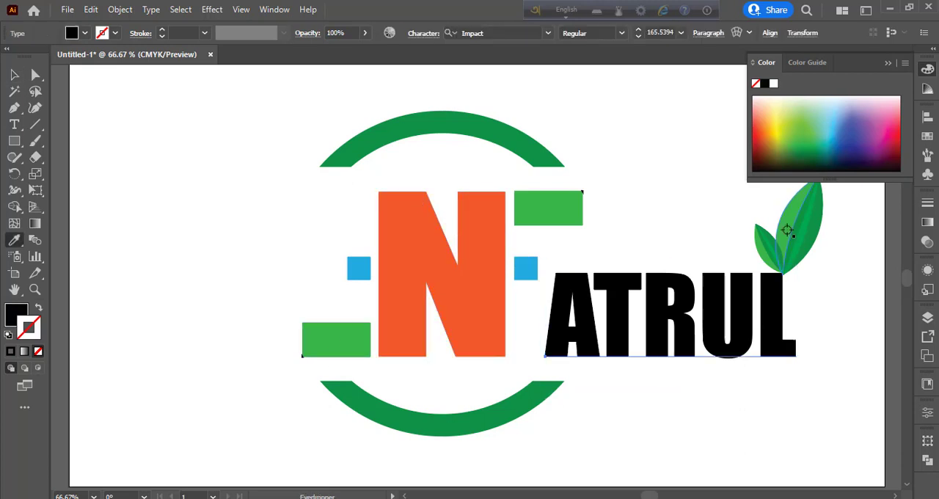
left_click(804, 223)
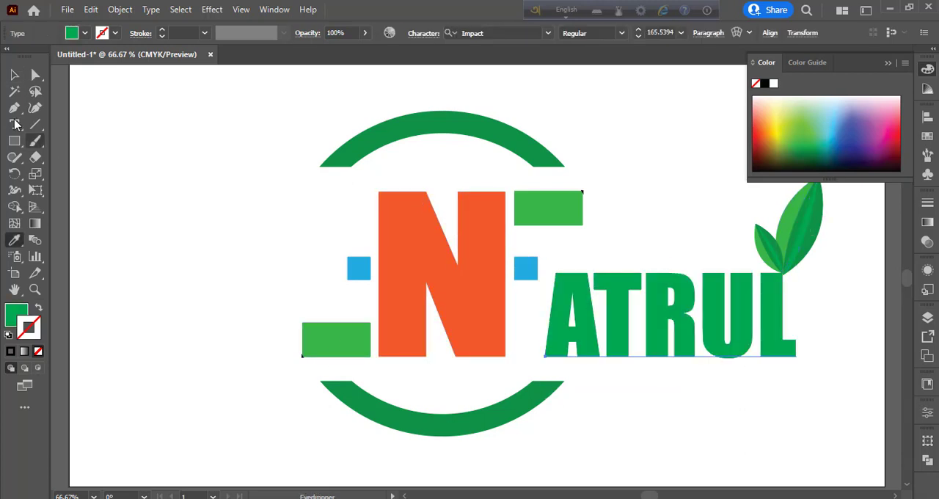
key("v")
left_click(127, 181)
key("ctrl+minus")
key("ctrl+minus")
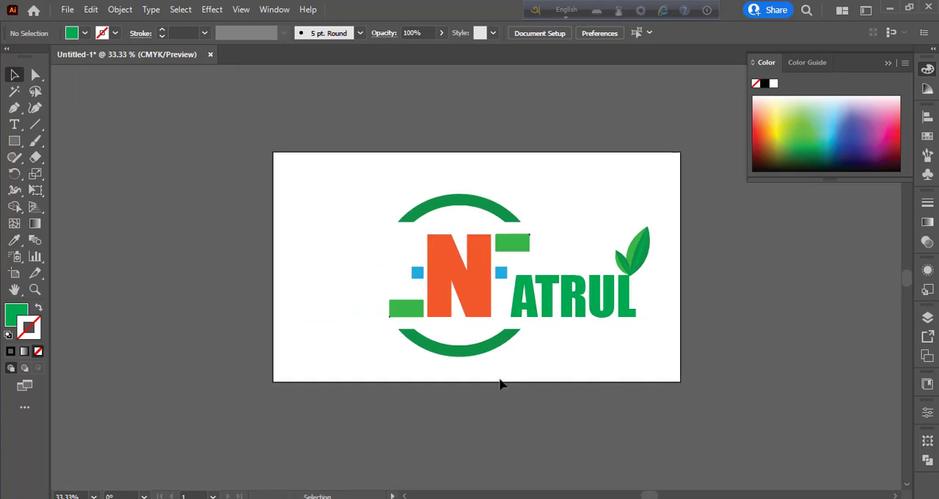
Step: Change the fill of both rectangles beside the N to dark red
left_click(402, 314)
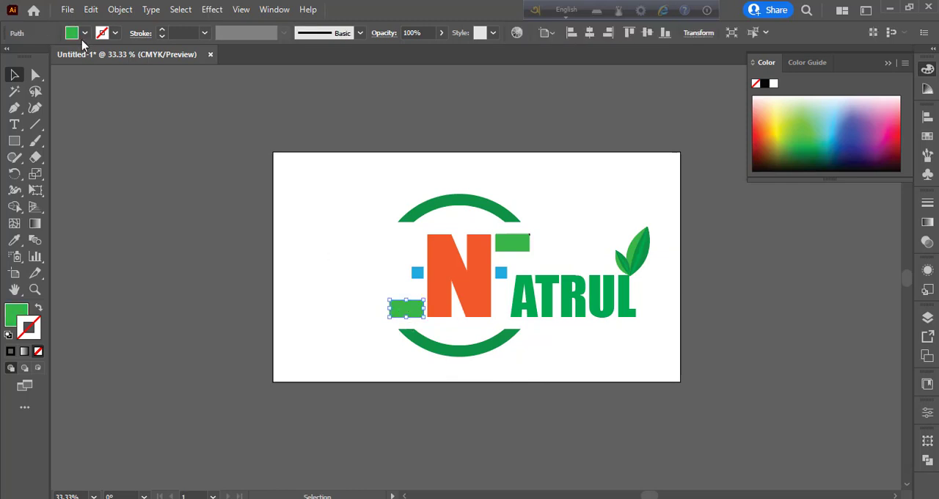
left_click(85, 33)
left_click(106, 57)
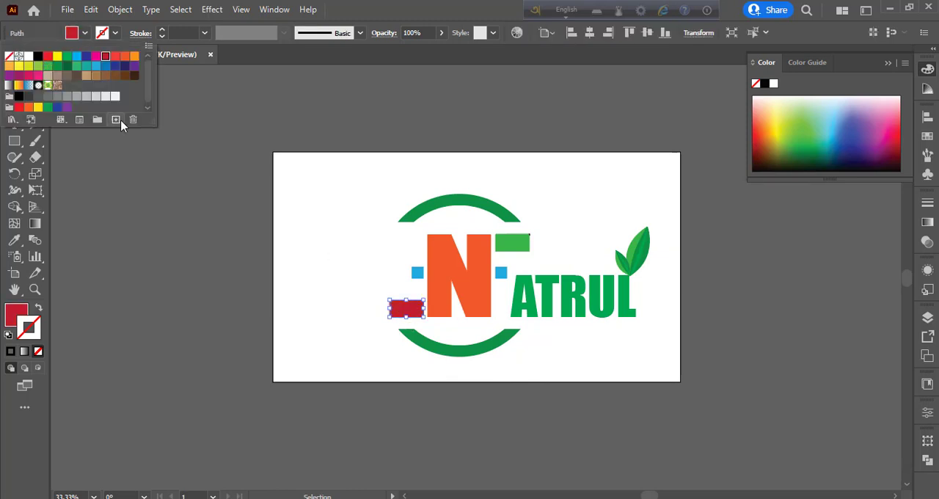
left_click(517, 240)
left_click(85, 33)
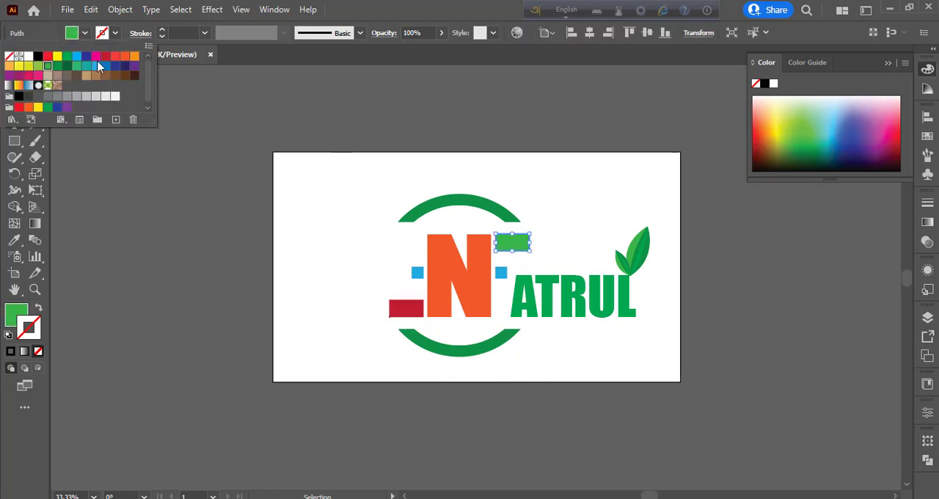
left_click(105, 59)
left_click(184, 184)
left_click(307, 188)
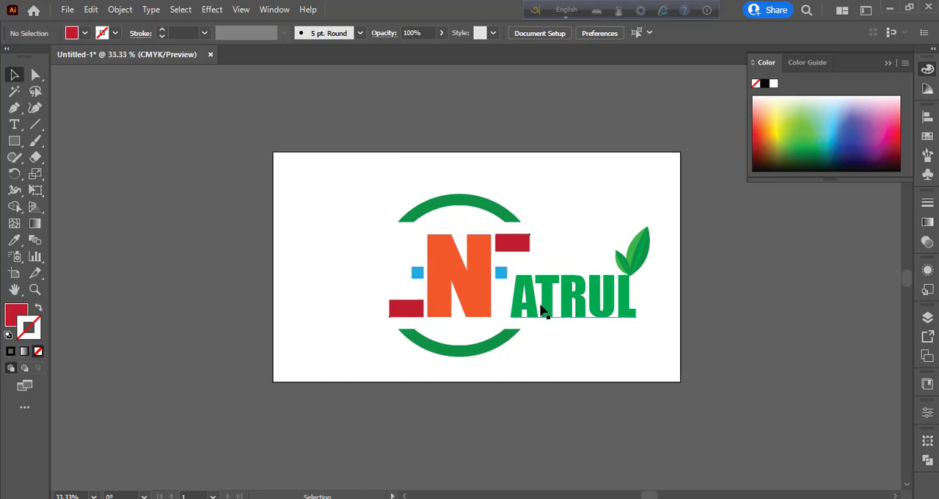
Step: Shift the ATRUL text slightly left towards the N and group all the logo artwork
left_click_drag(531, 306, 526, 303)
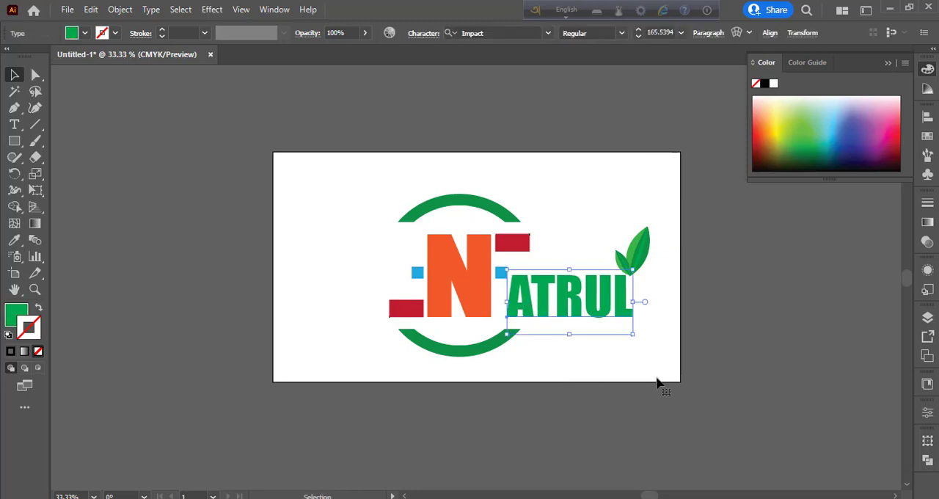
left_click(710, 375)
left_click_drag(304, 180, 701, 396)
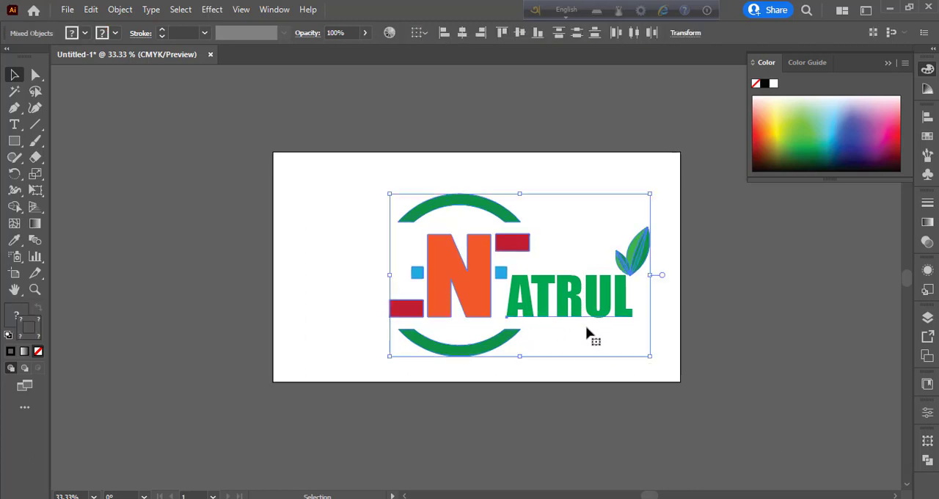
key("a")
key("ctrl+g")
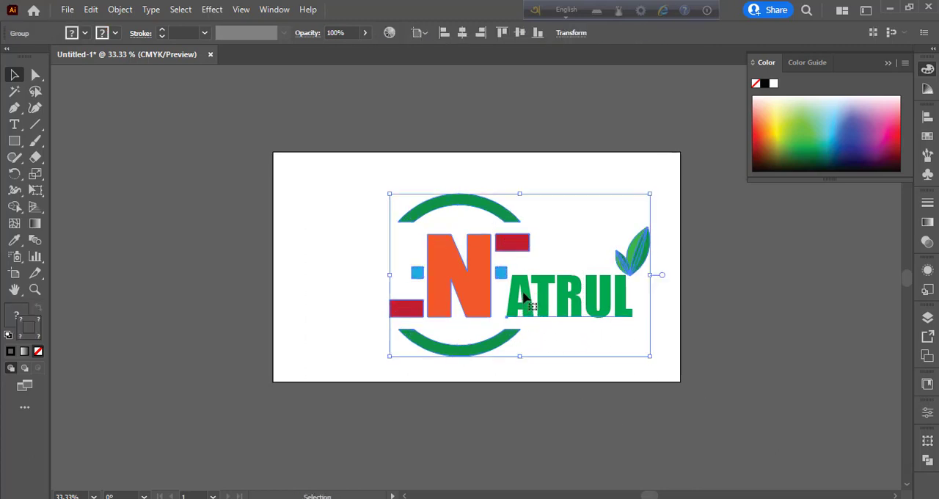
Step: Move the grouped logo to the middle of the artboard and expand it
left_click_drag(520, 289, 492, 304)
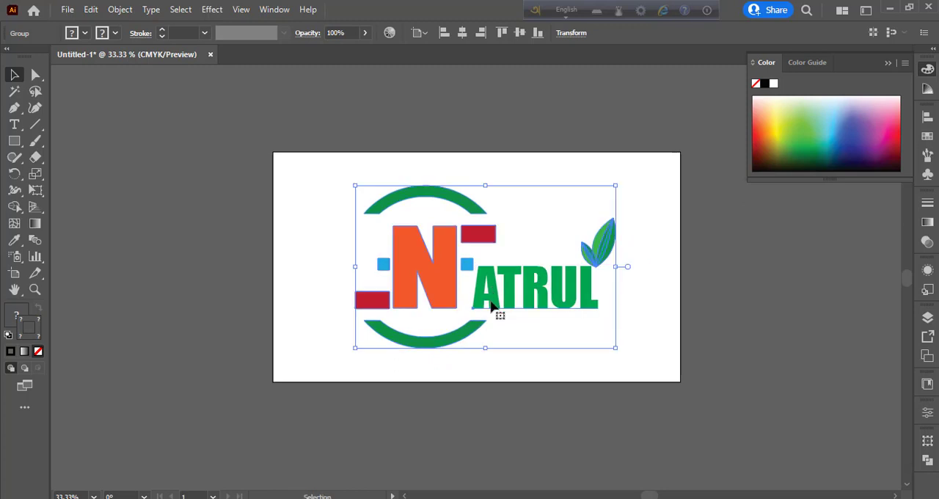
left_click(120, 10)
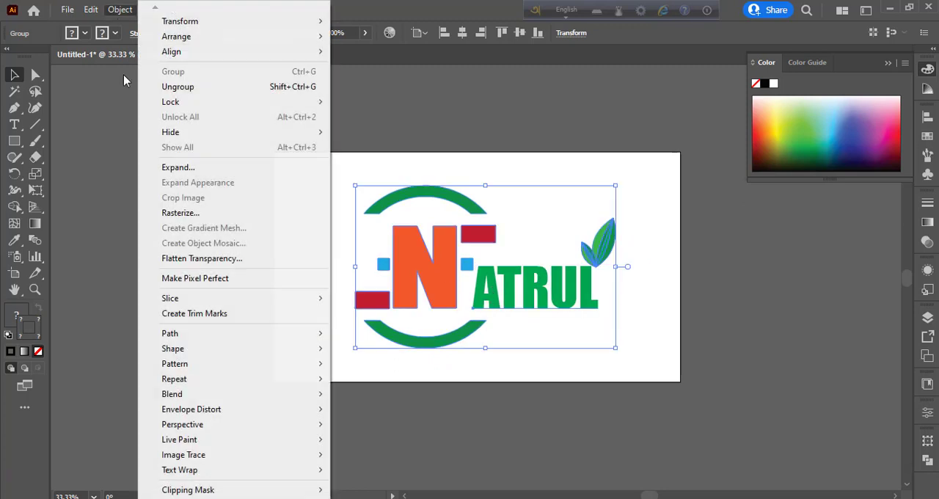
left_click(176, 168)
left_click(438, 336)
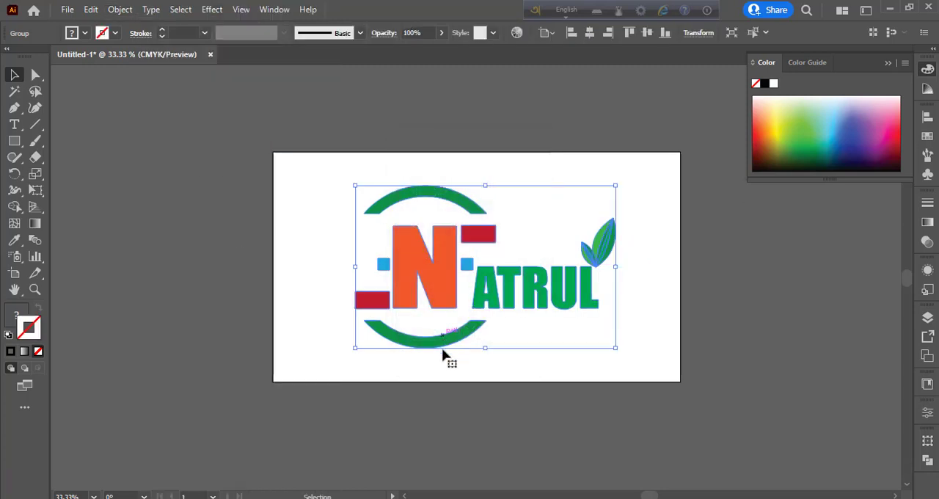
left_click(731, 317)
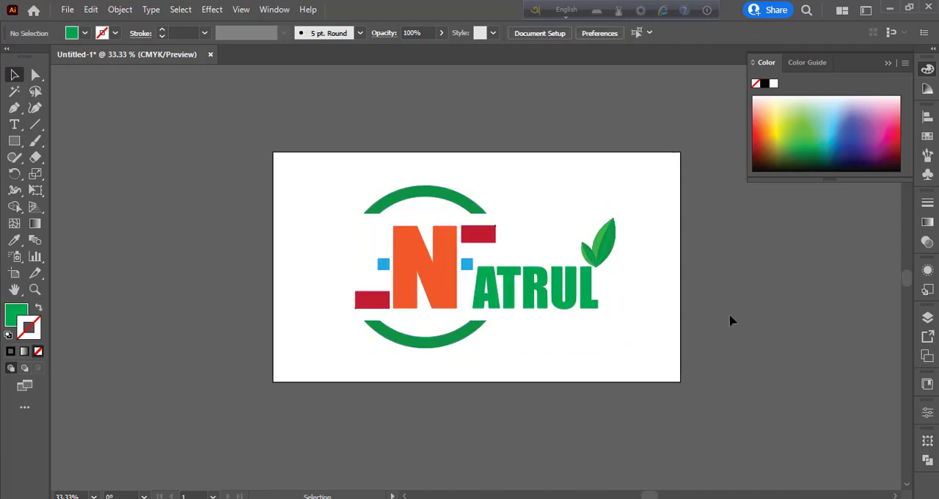
Step: Ungroup the expanded logo
left_click(603, 250)
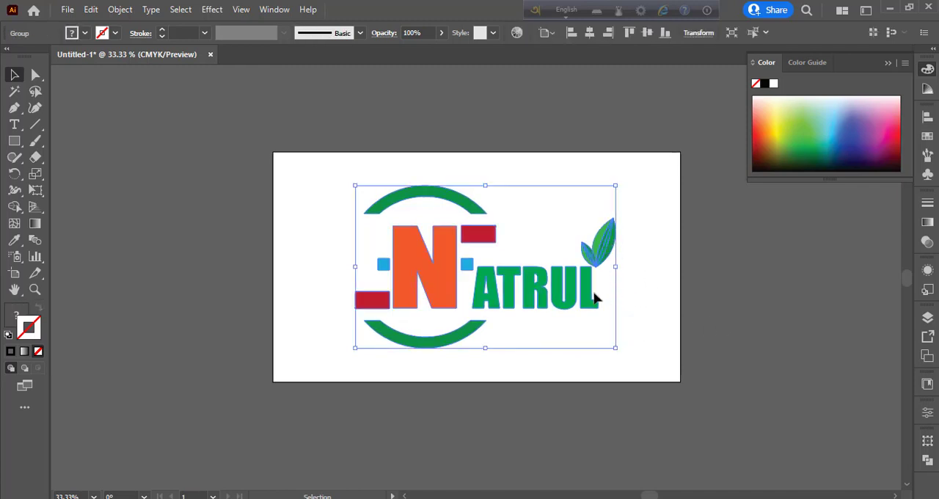
right_click(596, 297)
left_click(644, 160)
left_click(758, 321)
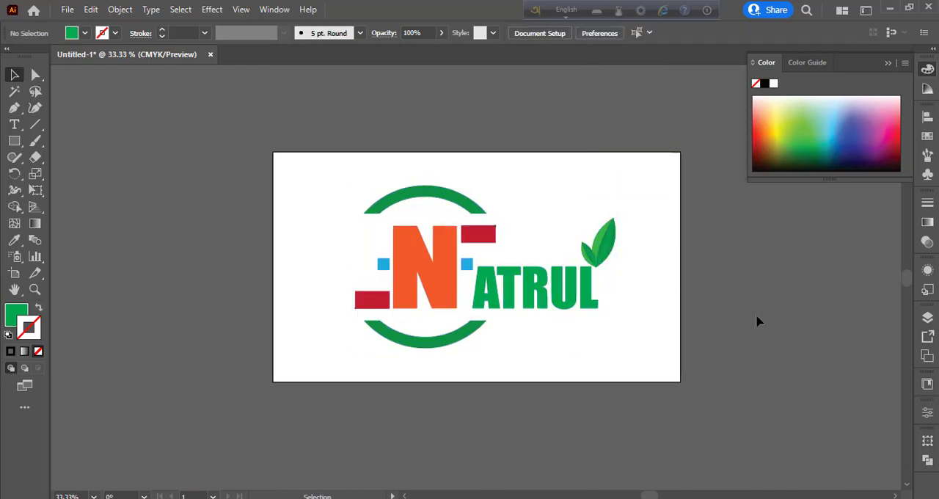
Step: Shift both leaves slightly left so their base sits over the stem of the letter L
left_click_drag(609, 252, 608, 258)
left_click(638, 278)
key("ctrl+equal")
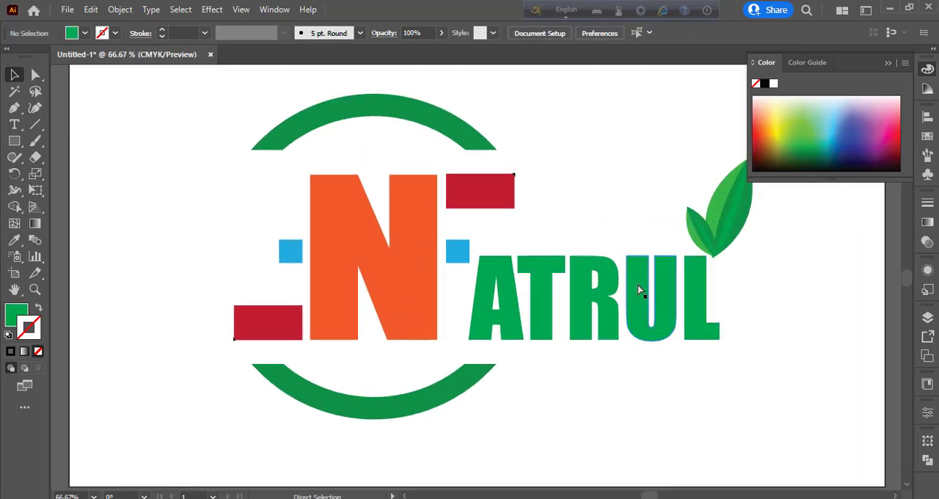
left_click_drag(732, 224, 712, 233)
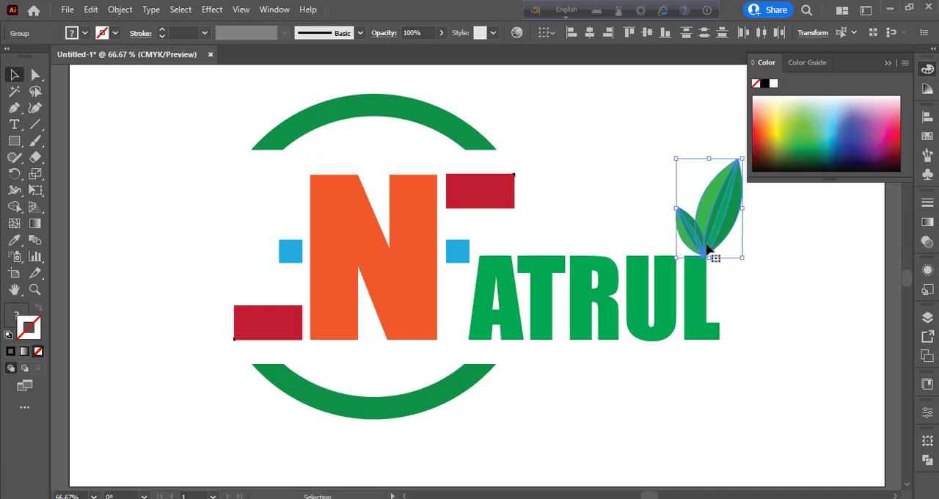
Step: Fine-tune the position of the two leaves so their joined base meets the L's top edge
key("a")
key("ctrl+equal")
key("ctrl+equal")
key("ctrl+equal")
key("v")
key("ctrl+equal")
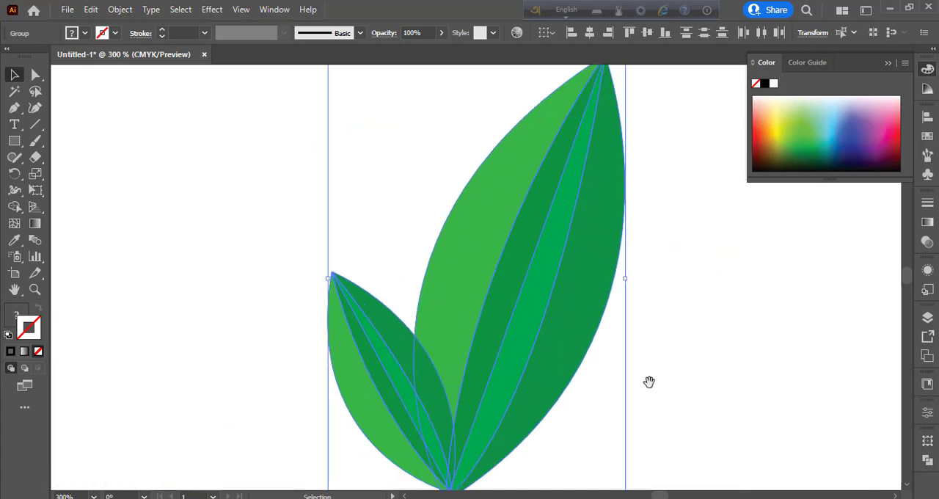
left_click_drag(649, 381, 755, 160)
mouse_move(577, 239)
left_mouse_down()
mouse_move(586, 241)
mouse_move(572, 248)
left_mouse_up()
key("ctrl+minus")
key("ctrl+minus")
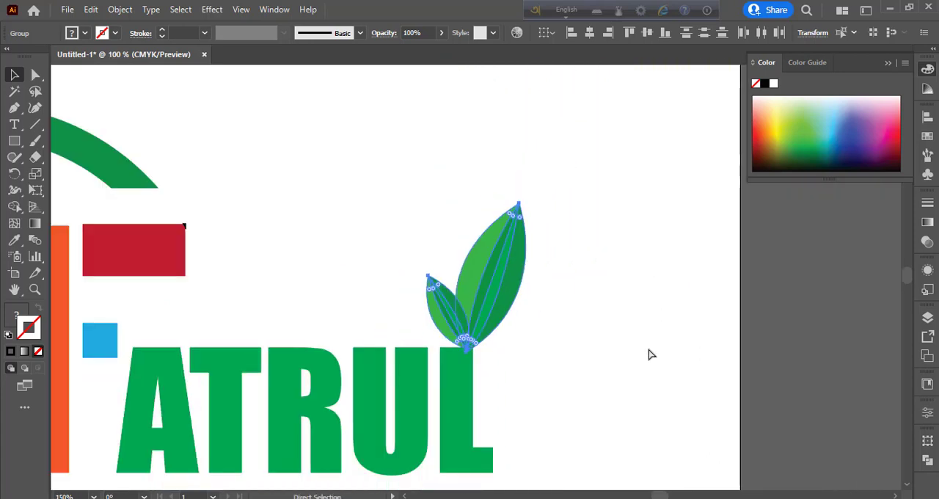
key("ctrl+minus")
key("ctrl+minus")
left_click(594, 305)
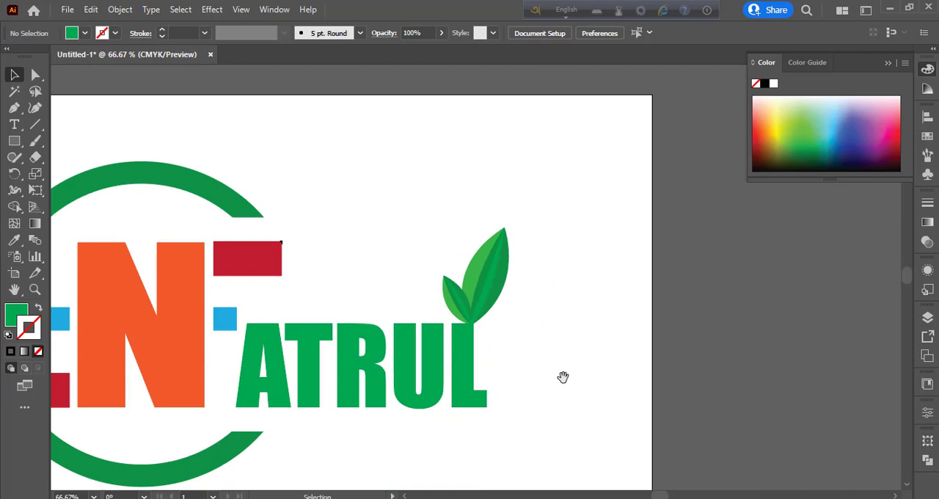
Step: Select the whole finished logo and switch to Photoshop
left_click_drag(563, 377, 711, 307)
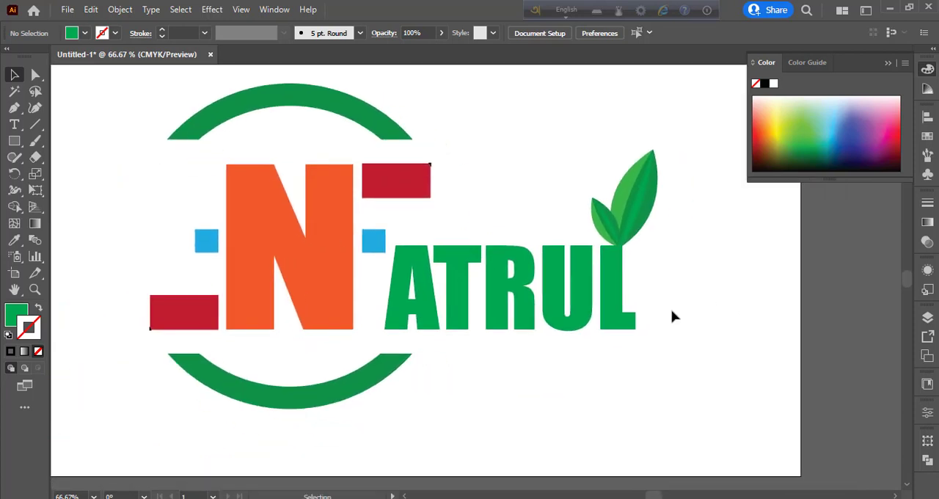
key("ctrl+minus")
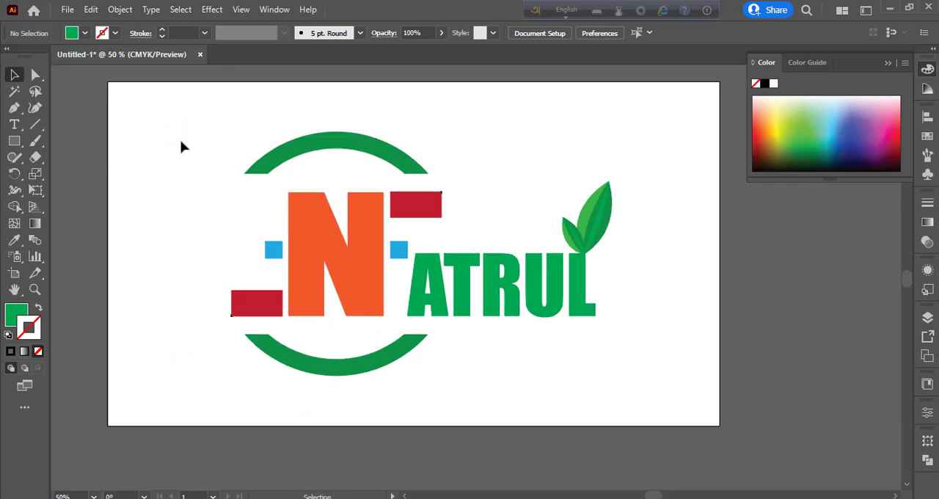
left_click_drag(173, 126, 648, 390)
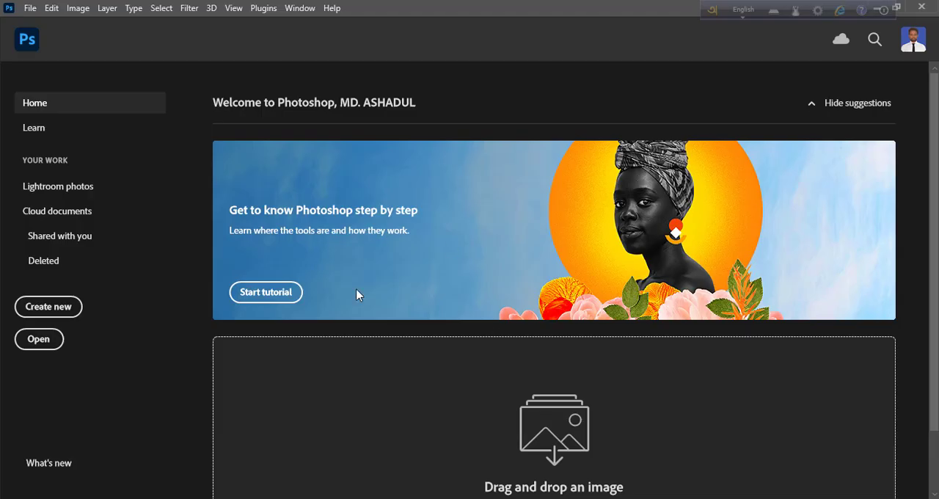
Step: Open the logo-mockup-with-3D-logo PSD in Photoshop and open the contents of the logo copy 3 smart object in the FX Logo group
key("alt+Tab")
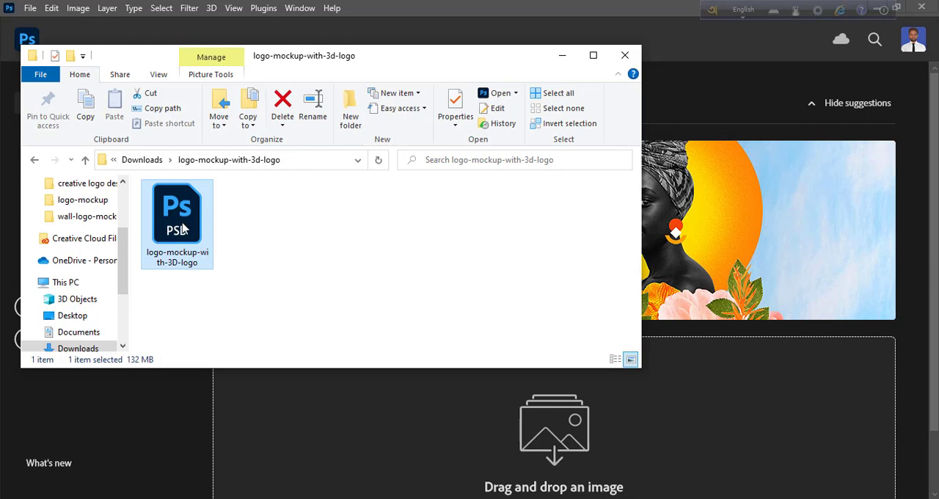
left_click_drag(182, 229, 451, 392)
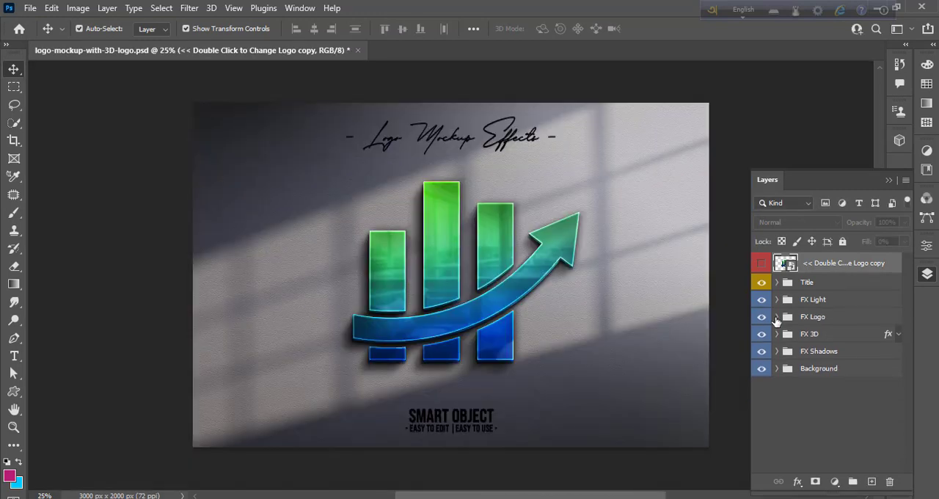
left_click(777, 316)
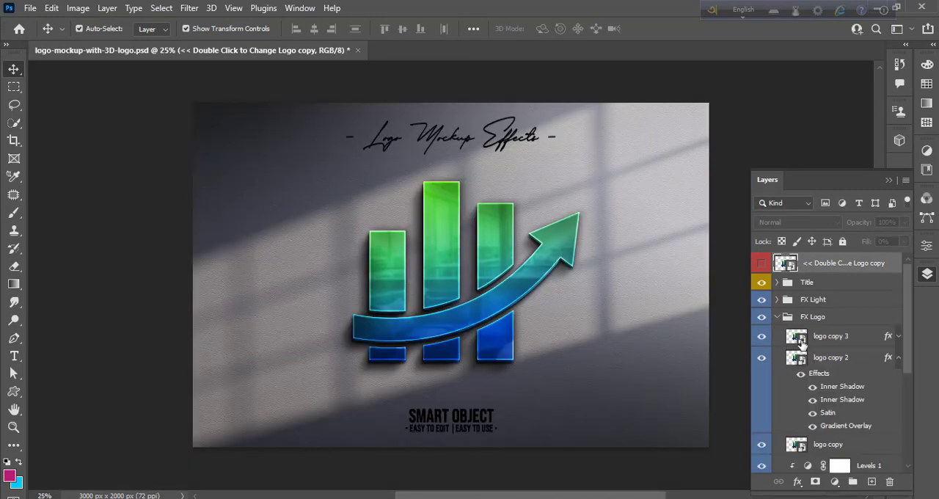
double_click(798, 336)
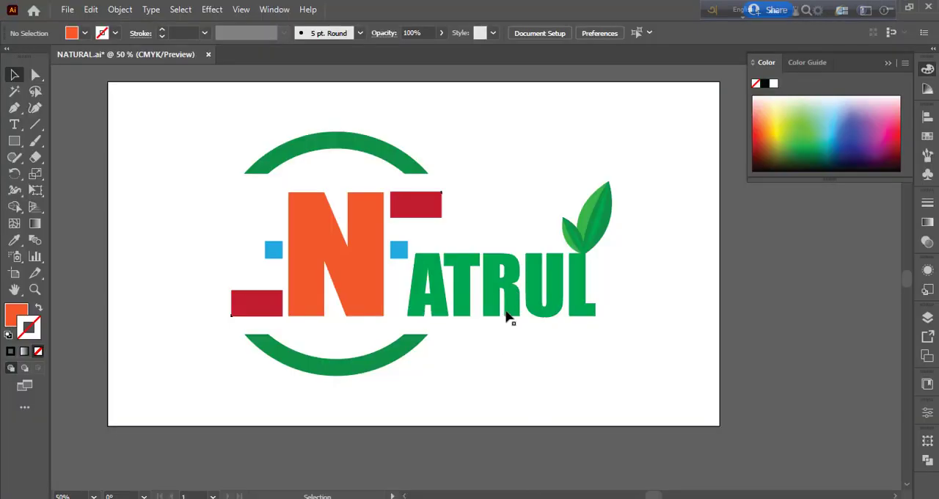
Step: Place the Natrul logo from Illustrator into the smart object, scaled to about 183% and positioned near the canvas centre
left_click_drag(439, 312, 488, 497)
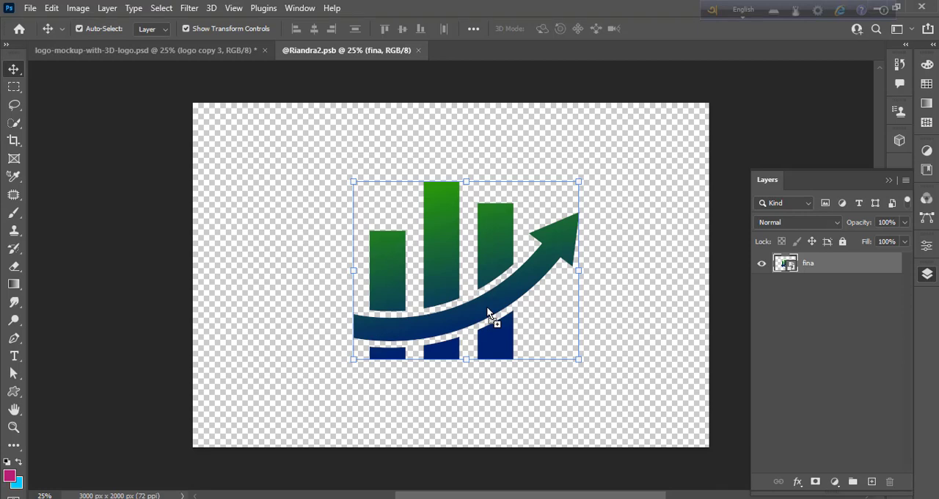
left_click_drag(487, 312, 489, 313)
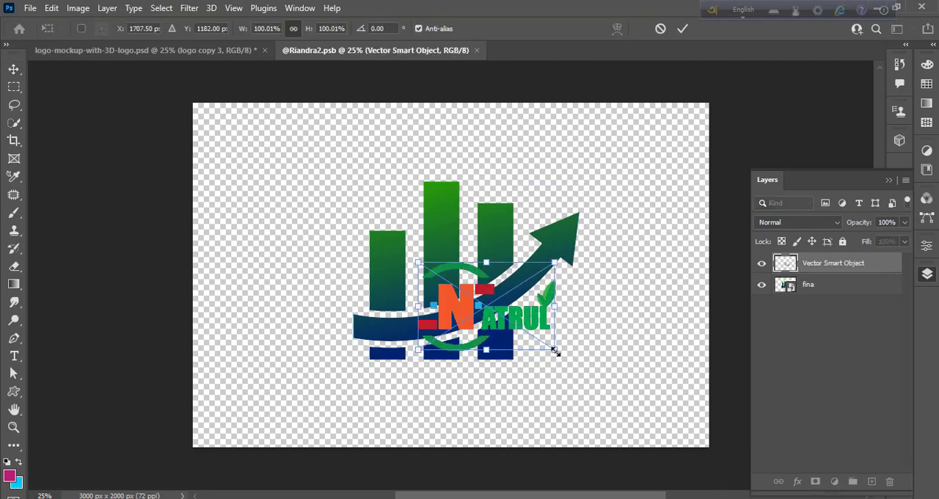
left_click_drag(556, 351, 633, 420)
left_click_drag(574, 355, 494, 305)
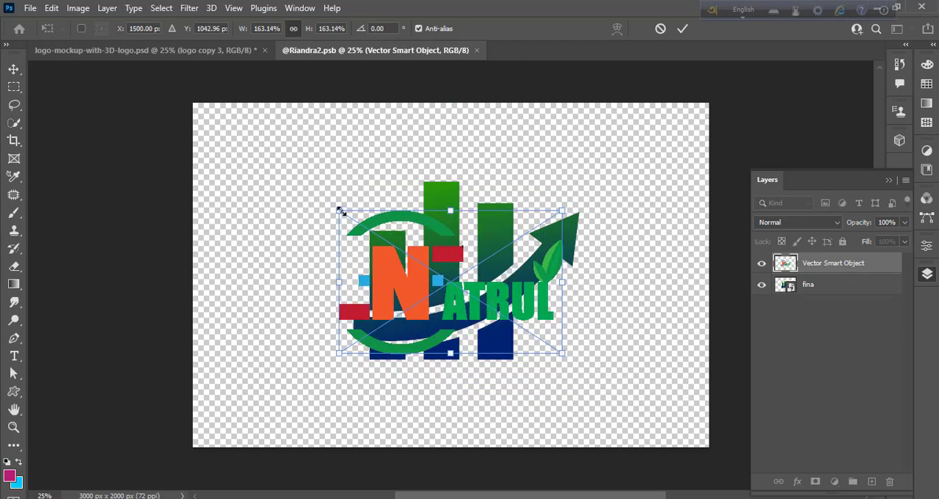
left_click_drag(340, 211, 312, 194)
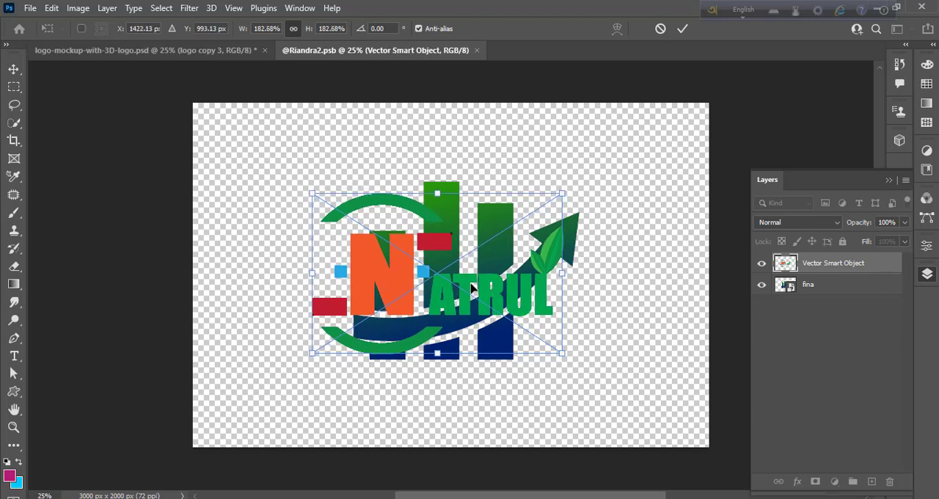
left_click_drag(467, 289, 484, 296)
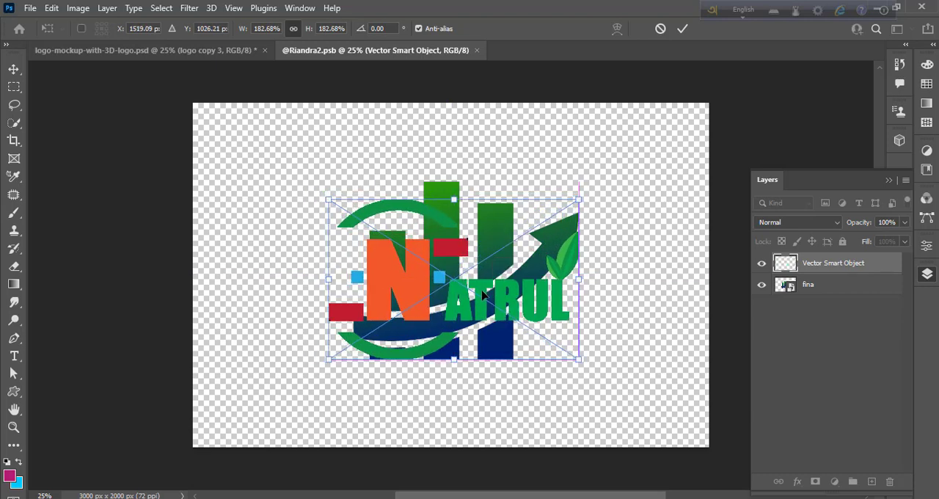
key("Return")
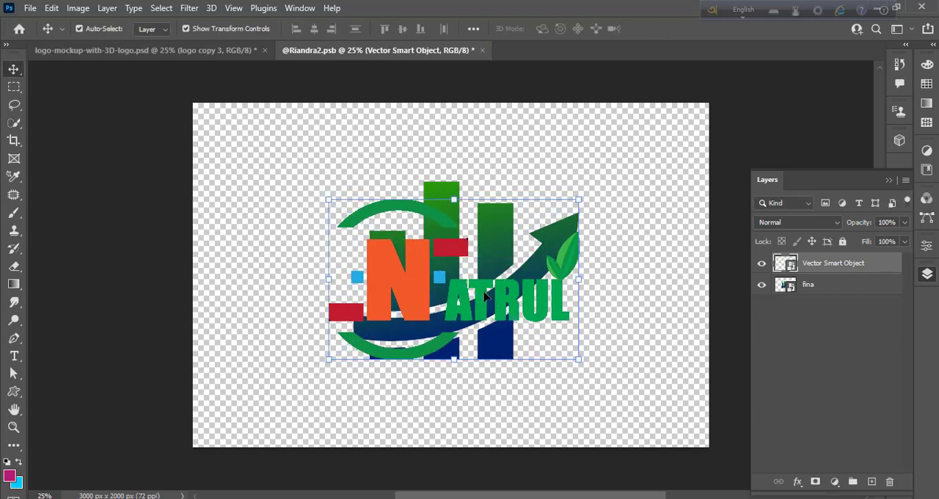
Step: Hide the fina layer with the original chart logo, then save and close the smart object
left_click(763, 288)
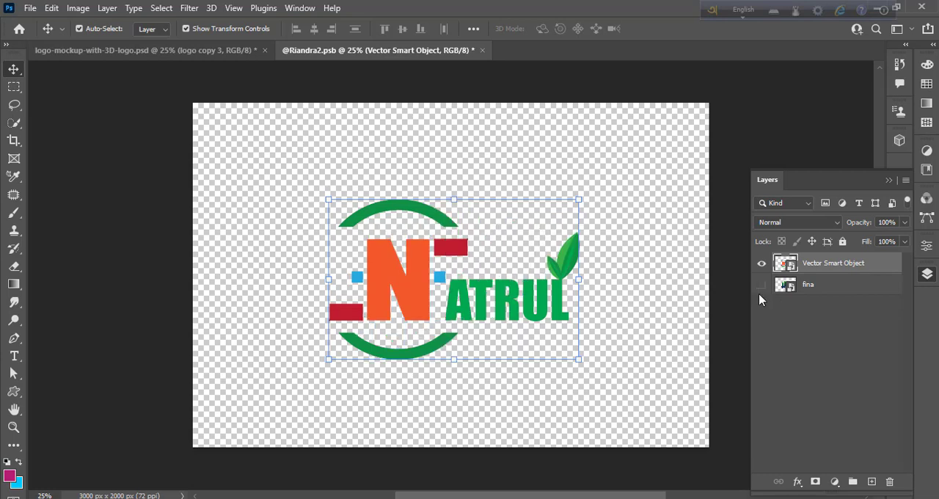
left_click(484, 51)
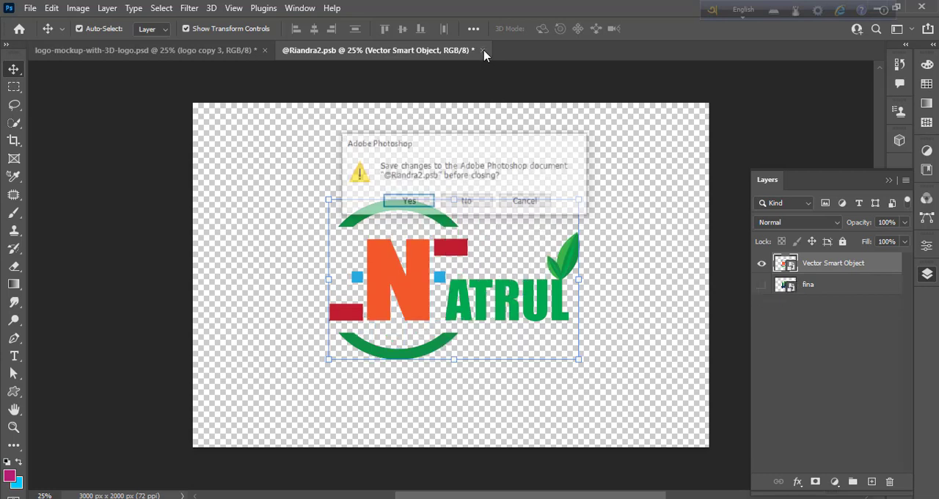
left_click(408, 202)
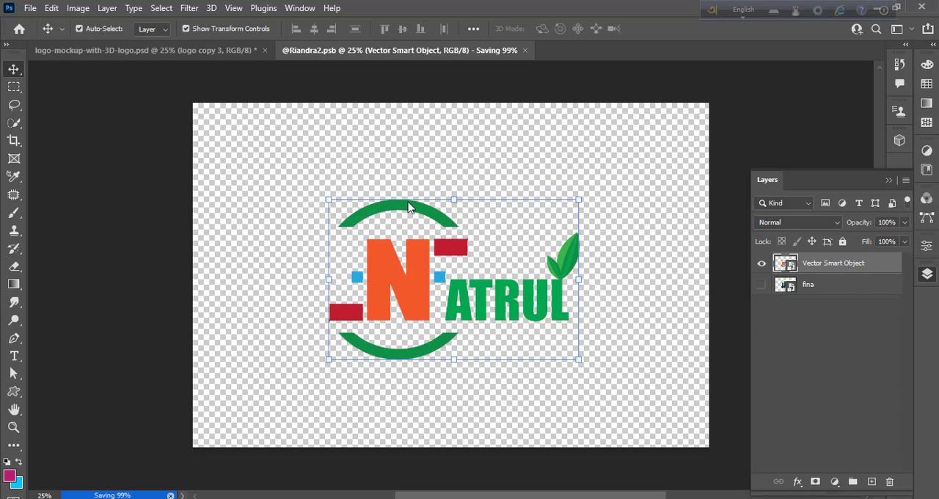
key("ctrl+w")
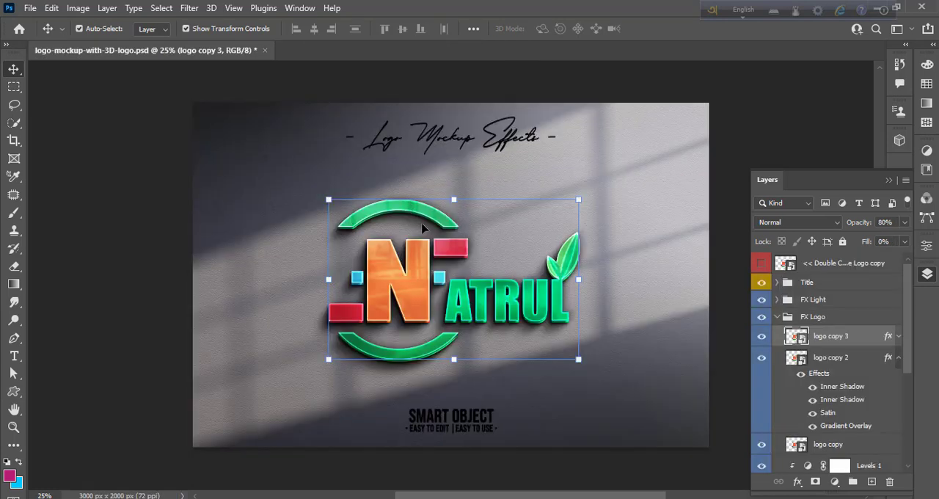
Step: Hide logo copy 2, show the Double Click to Change Logo copy layer, and collapse the FX Logo group
left_click(762, 358)
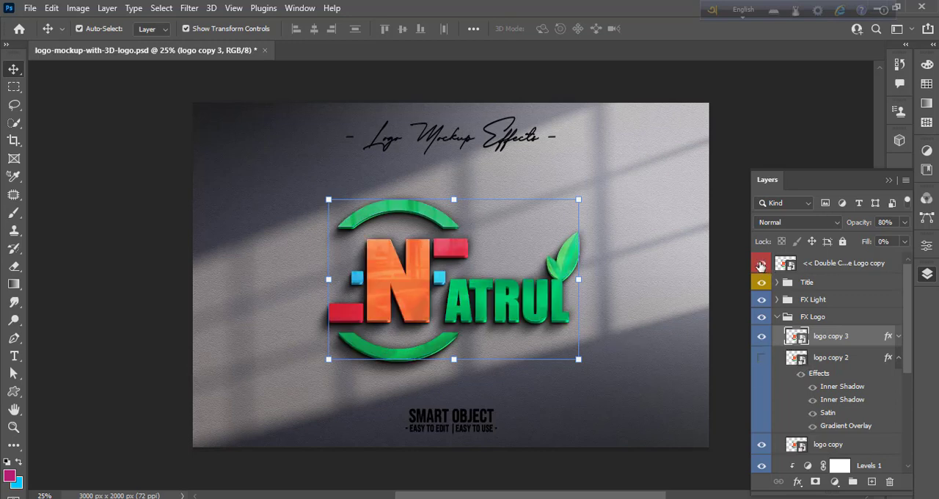
left_click(777, 317)
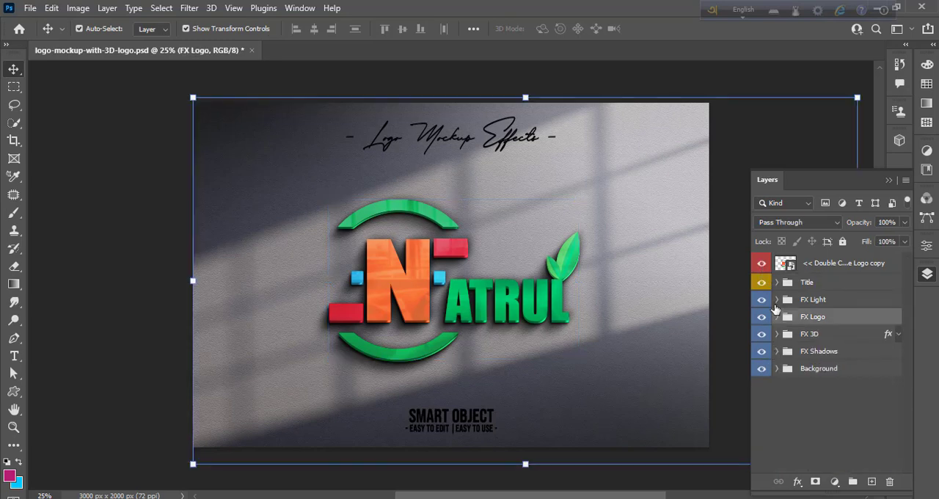
Step: Hide both text layers in the Title group and collapse the layer list to view the mockup
left_click(777, 282)
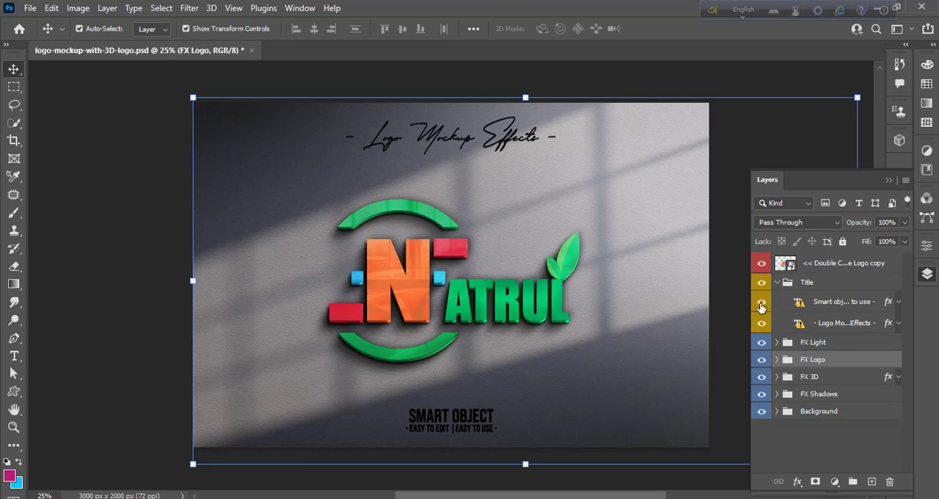
left_click(762, 303)
left_click(762, 304)
left_click(762, 303)
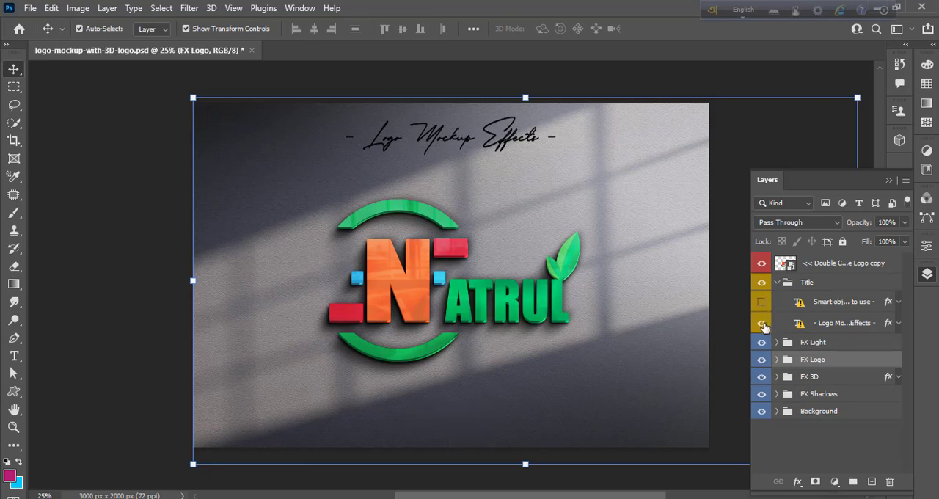
left_click(762, 324)
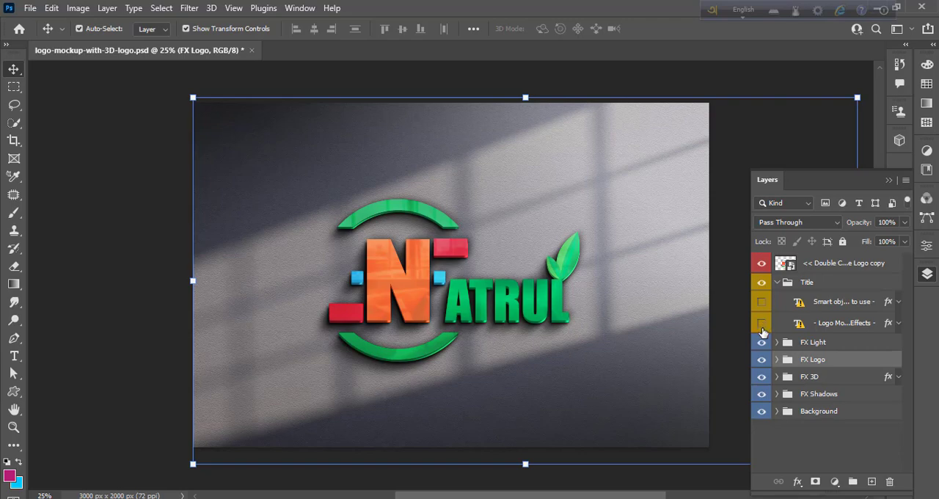
left_click(928, 274)
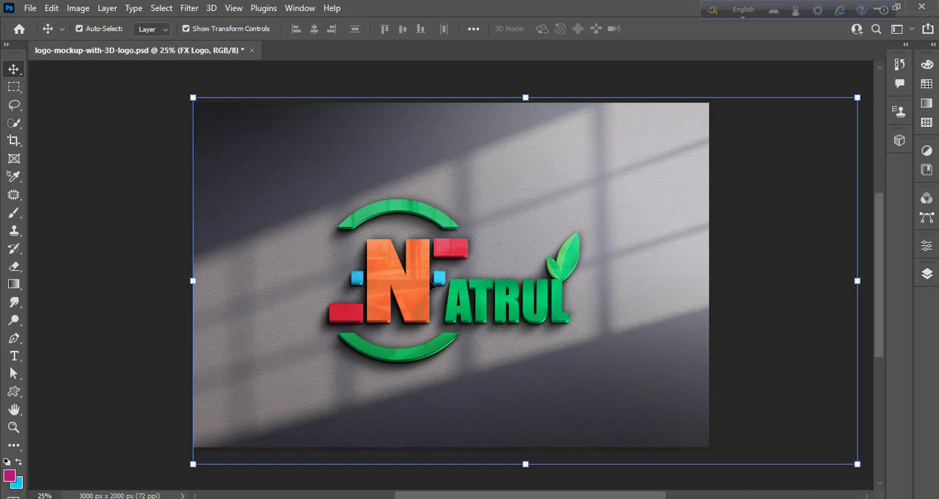